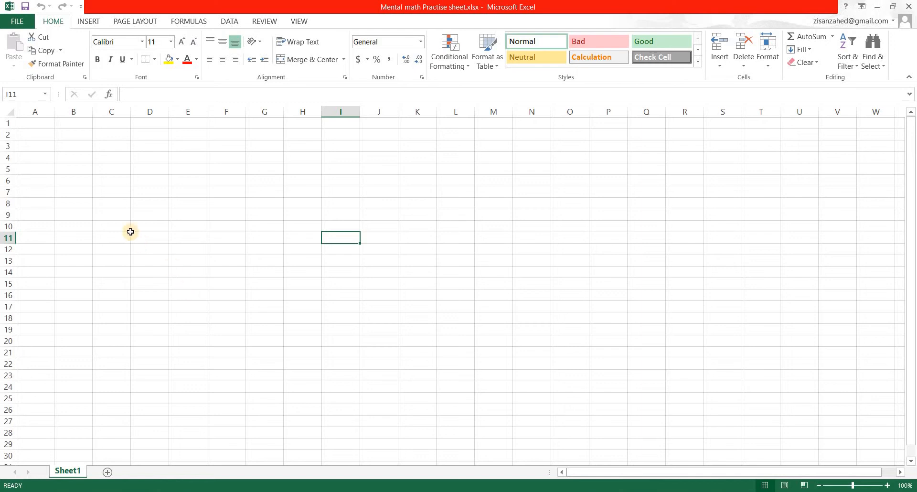
# Step: Enter 12, X and 15 in cells C6, D6 and E6
pyautogui.press('Up')
pyautogui.press('Left')
pyautogui.press('Left')
pyautogui.press('Left')
pyautogui.press('Left')
pyautogui.press('Left')
pyautogui.press('Left')
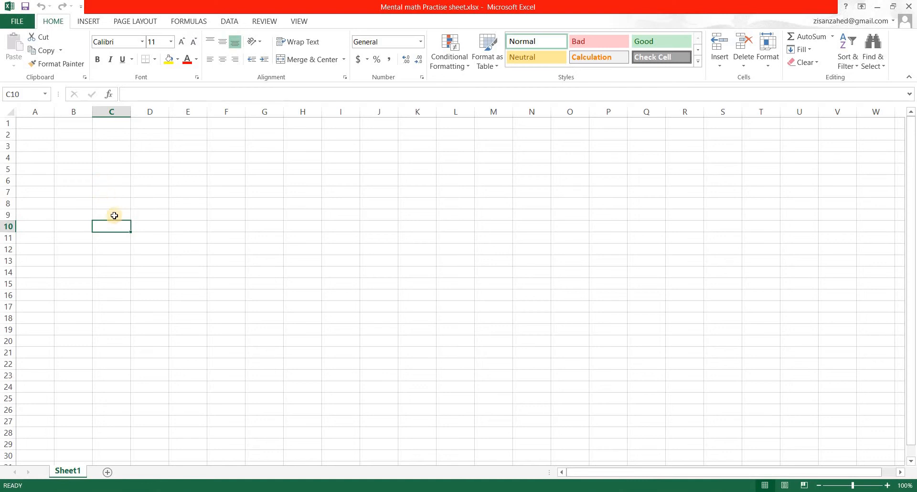
pyautogui.press('Up')
pyautogui.press('Up')
pyautogui.press('Up')
pyautogui.press('Up')
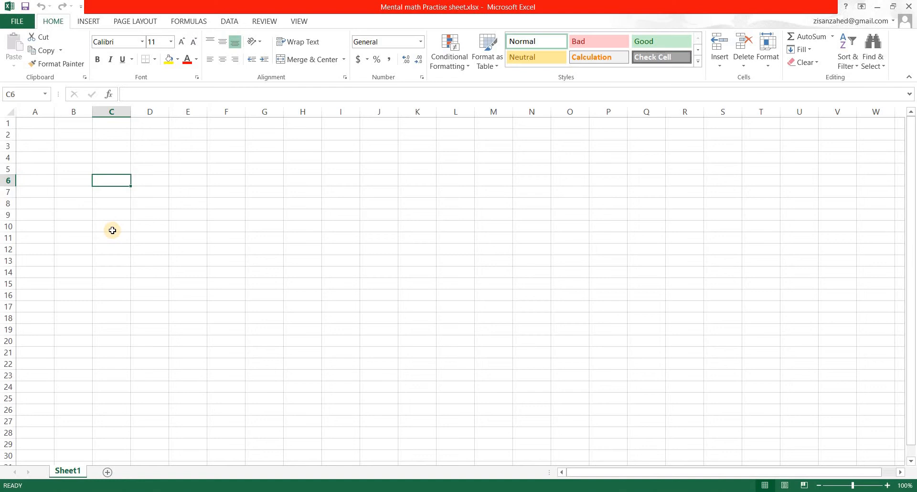
pyautogui.write('12')
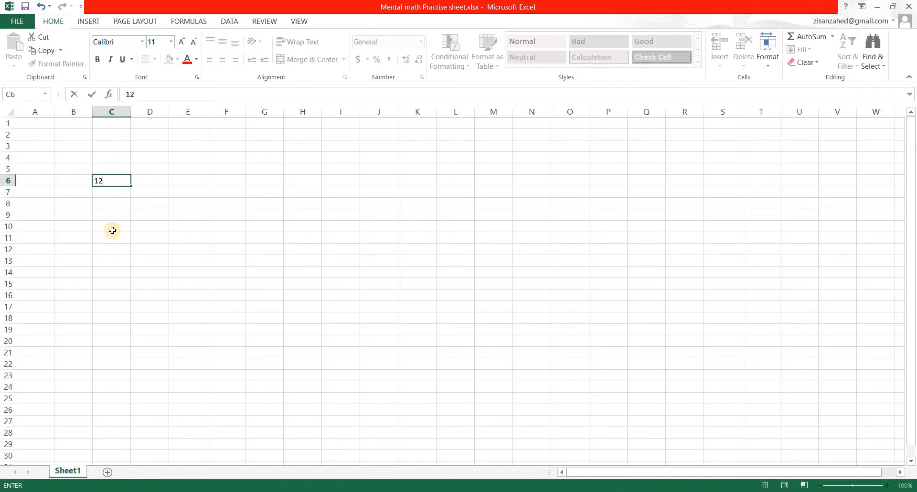
pyautogui.press('Tab')
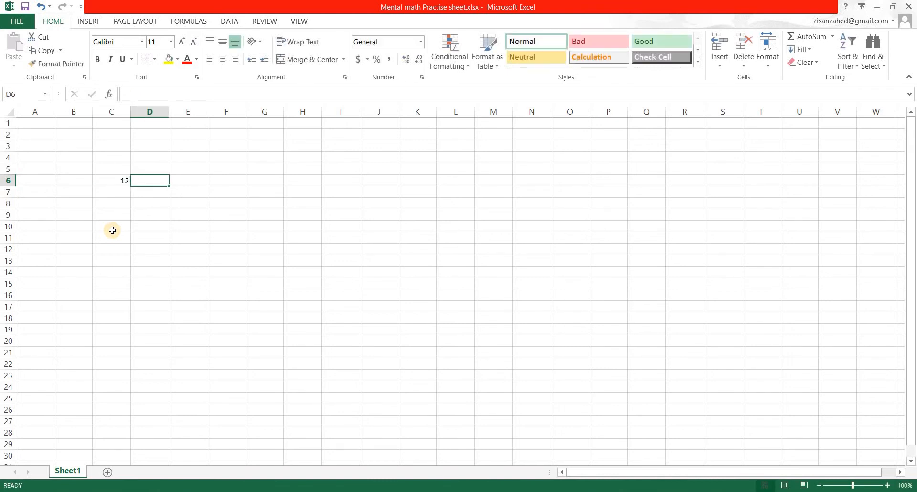
pyautogui.write('X')
pyautogui.press('Tab')
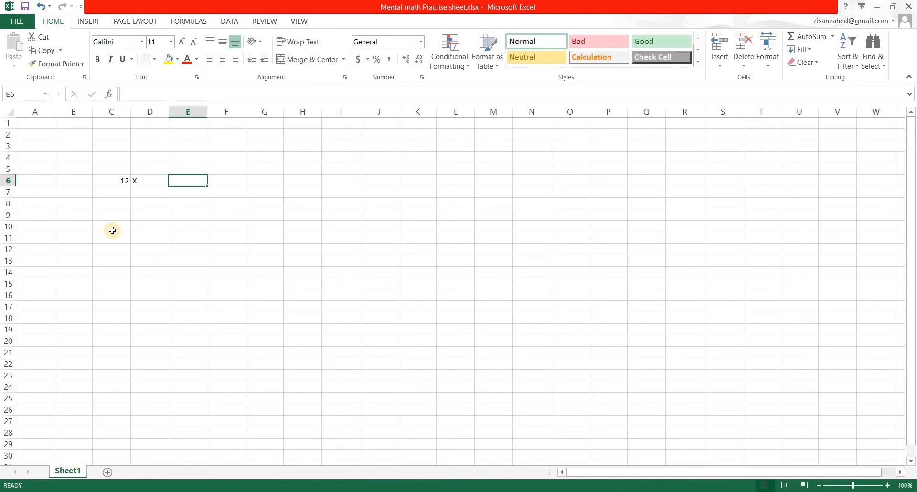
pyautogui.write('15')
pyautogui.press('Return')
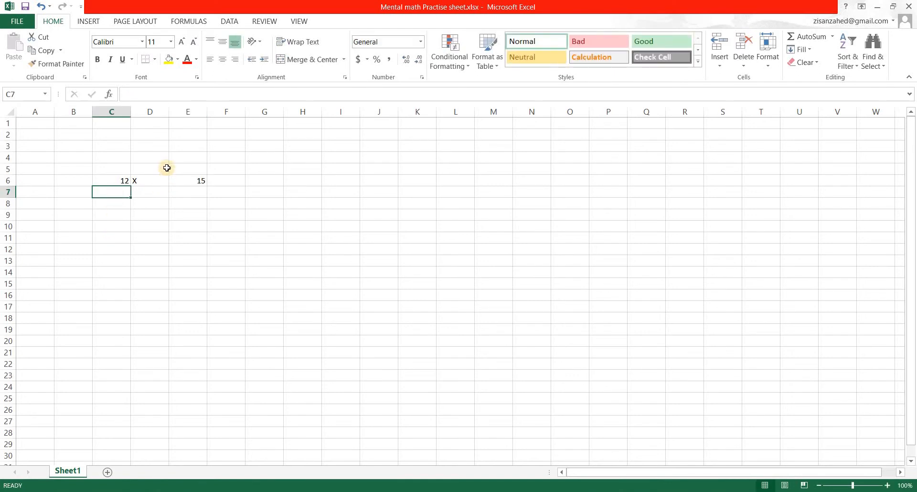
# Step: Narrow column D to fit the X and select cell F6
pyautogui.moveTo(169, 116); pyautogui.dragTo(141, 130)
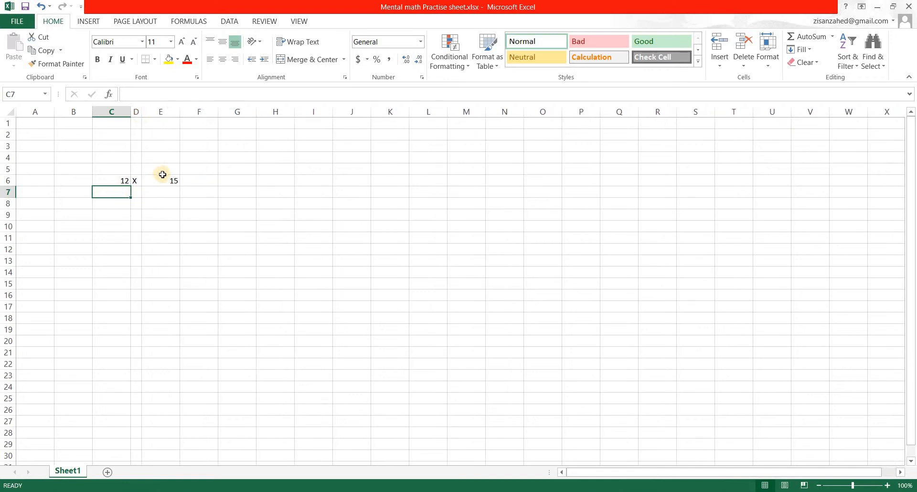
pyautogui.click(190, 184)
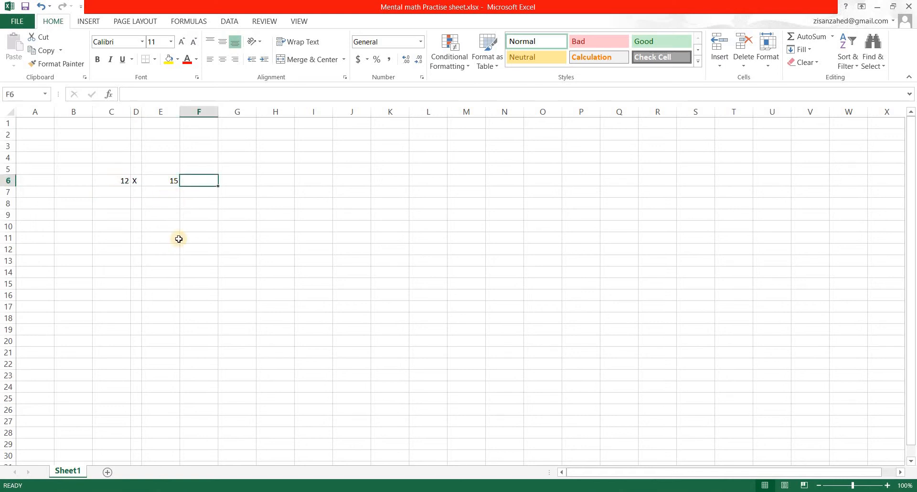
pyautogui.write('=')
pyautogui.press('Down')
pyautogui.press('Down')
pyautogui.press('Down')
pyautogui.press('Down')
pyautogui.press('Down')
pyautogui.press('Down')
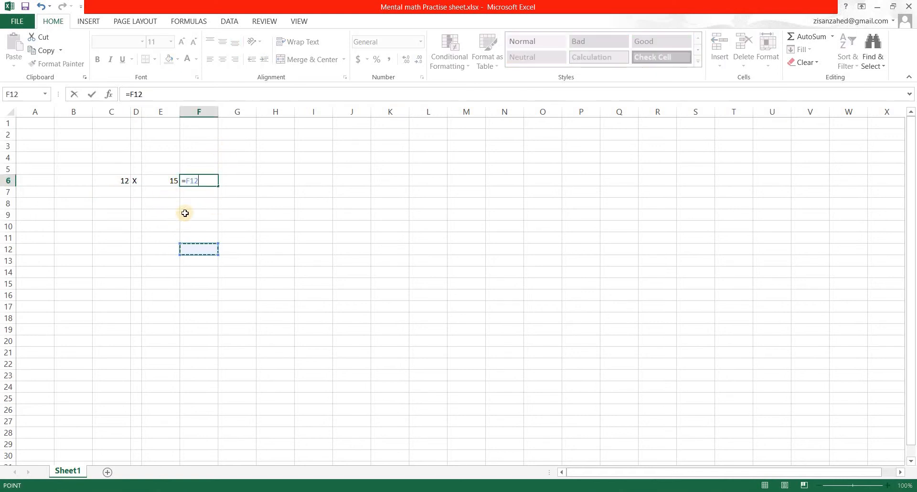
pyautogui.press('Escape')
# Step: Narrow column F and enter an equals sign in cell F6
pyautogui.moveTo(219, 111); pyautogui.dragTo(185, 170)
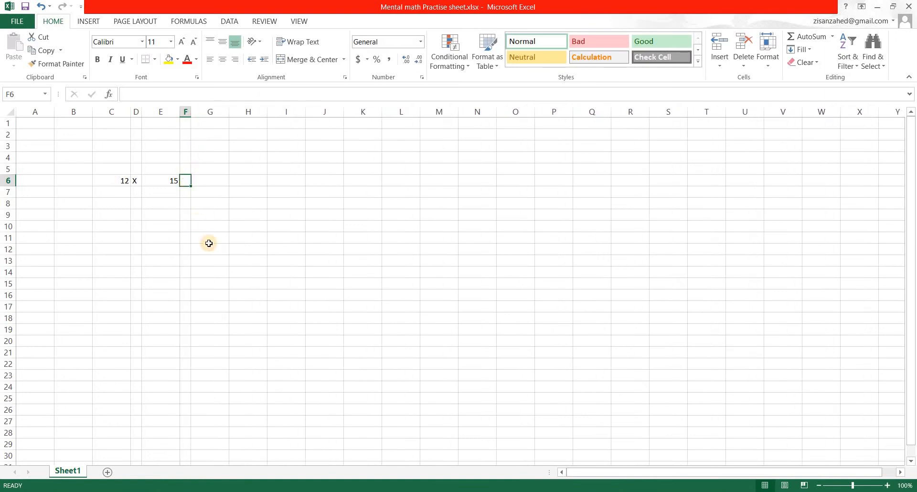
pyautogui.write('=')
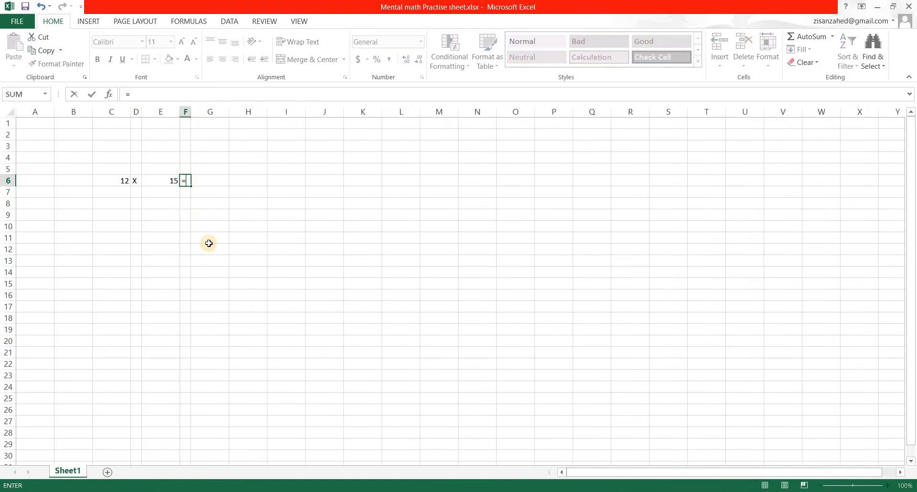
pyautogui.press('Return')
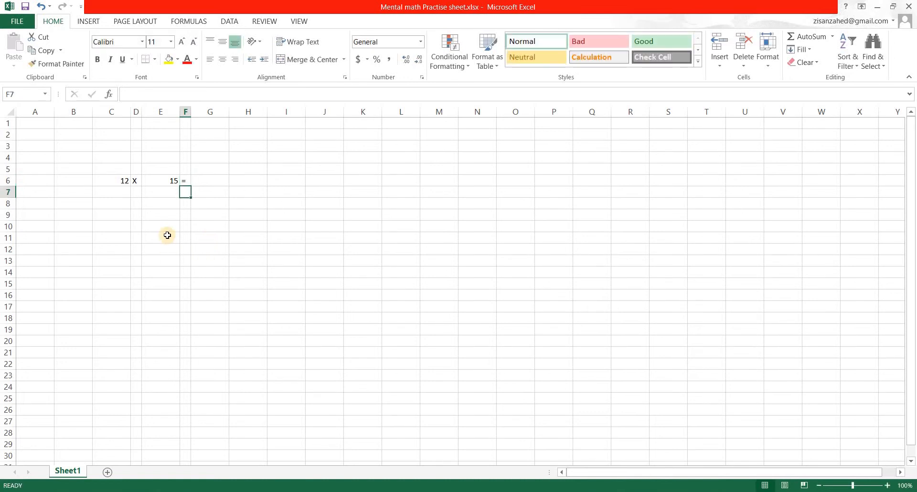
pyautogui.click(151, 237)
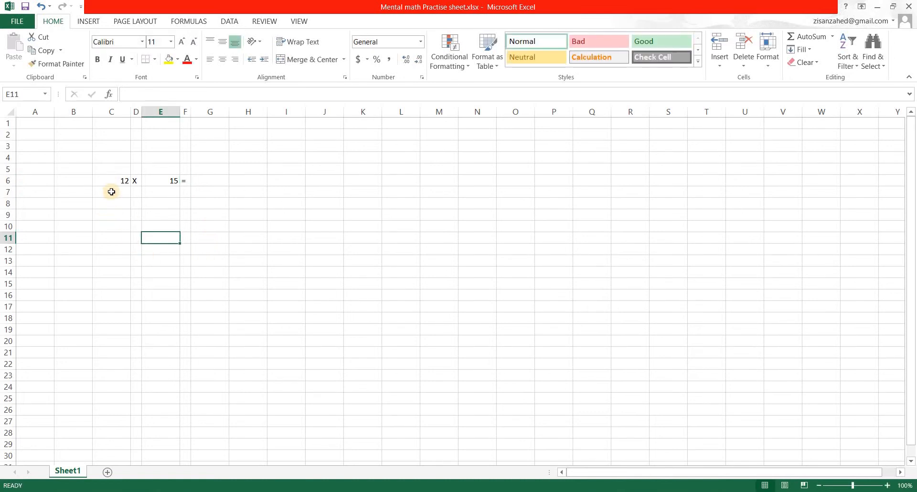
# Step: Apply all borders to the range C6:F16
pyautogui.moveTo(115, 181); pyautogui.dragTo(183, 293)
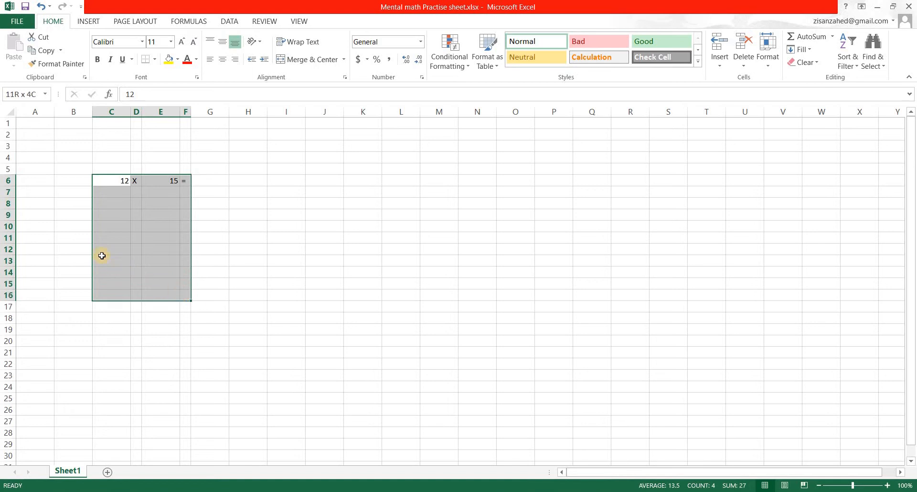
pyautogui.click(155, 58)
pyautogui.click(173, 162)
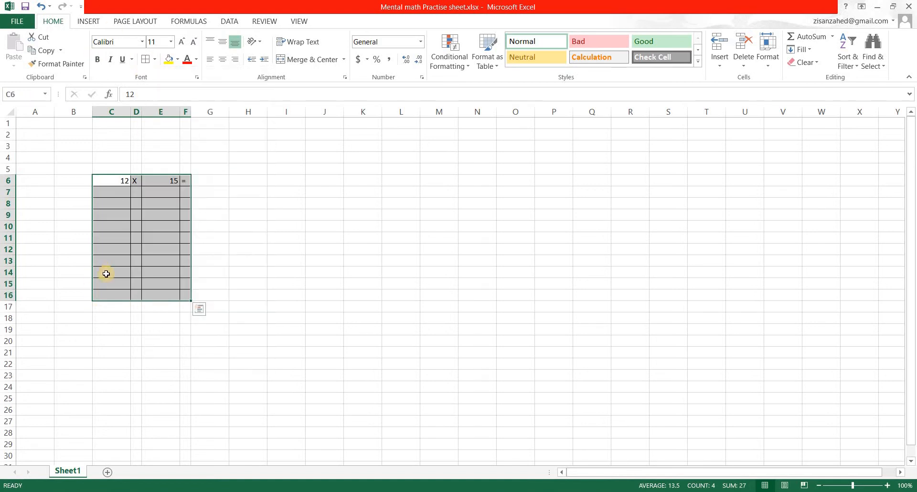
pyautogui.click(73, 227)
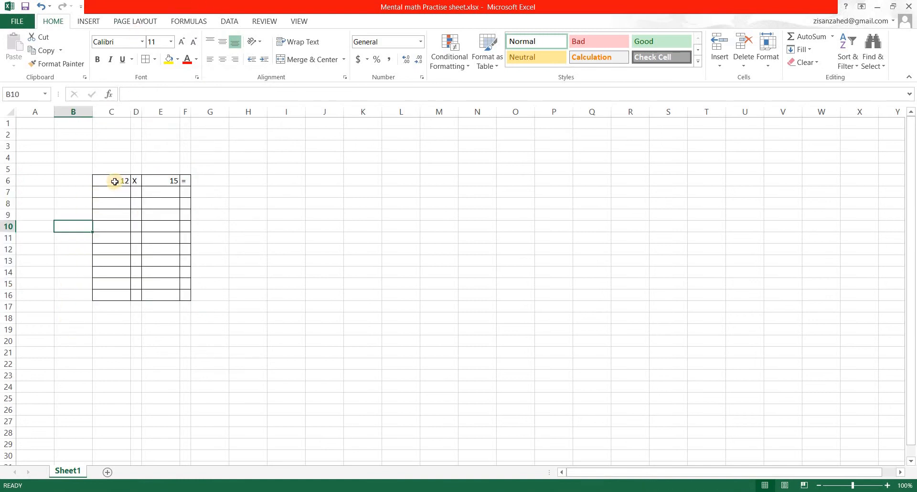
# Step: Center the contents of the range C6:F16 horizontally
pyautogui.moveTo(116, 181); pyautogui.dragTo(180, 194)
pyautogui.moveTo(186, 239); pyautogui.dragTo(190, 298)
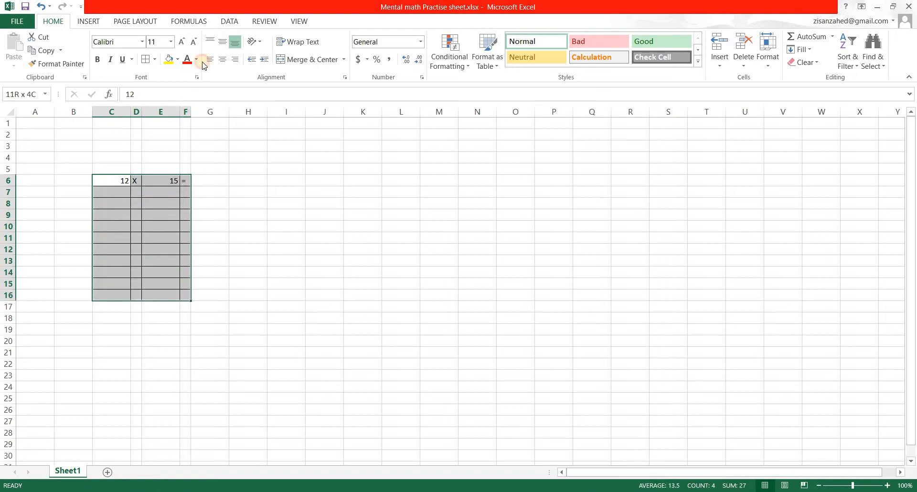
pyautogui.click(223, 60)
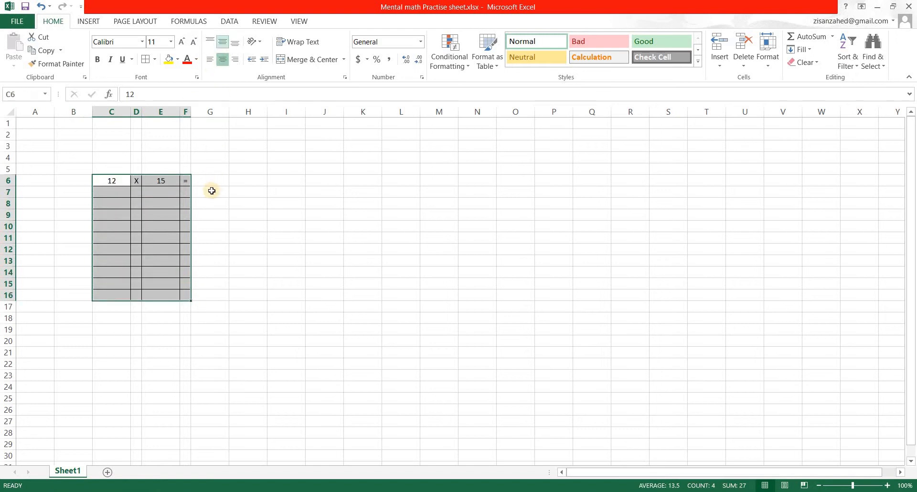
pyautogui.click(137, 145)
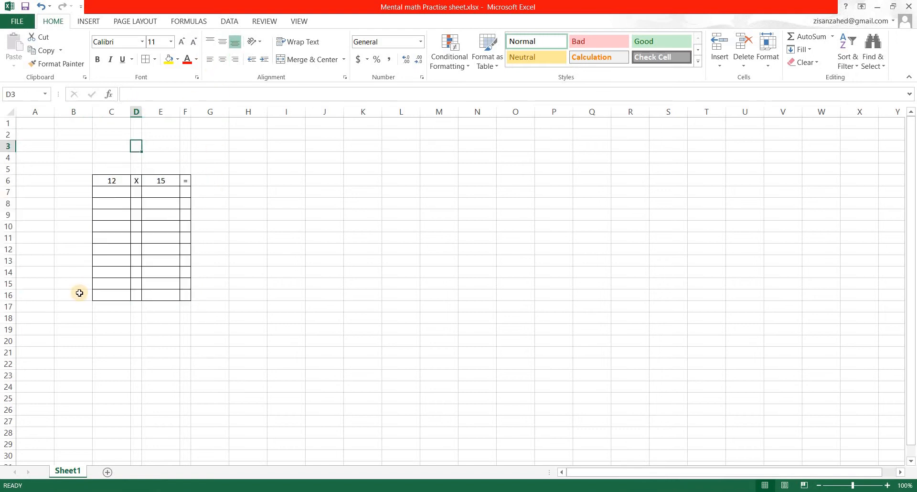
# Step: Enter the heading Input in cell G5
pyautogui.click(203, 183)
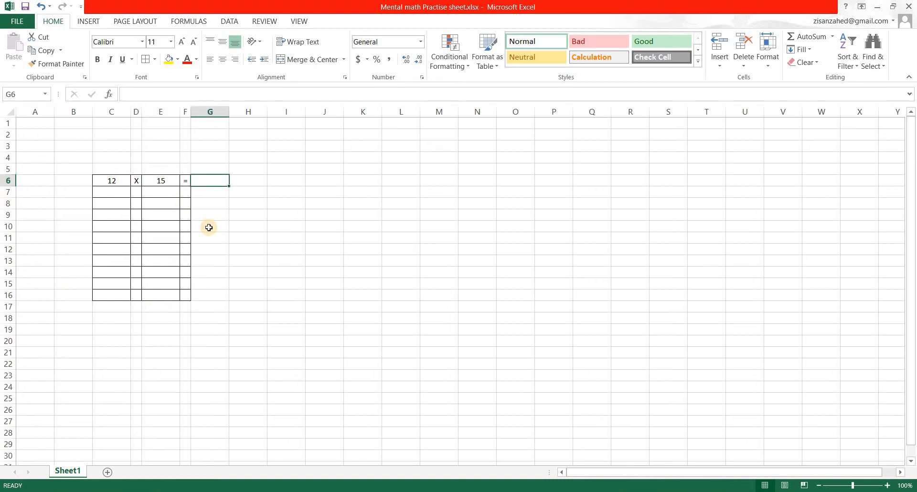
pyautogui.press('Up')
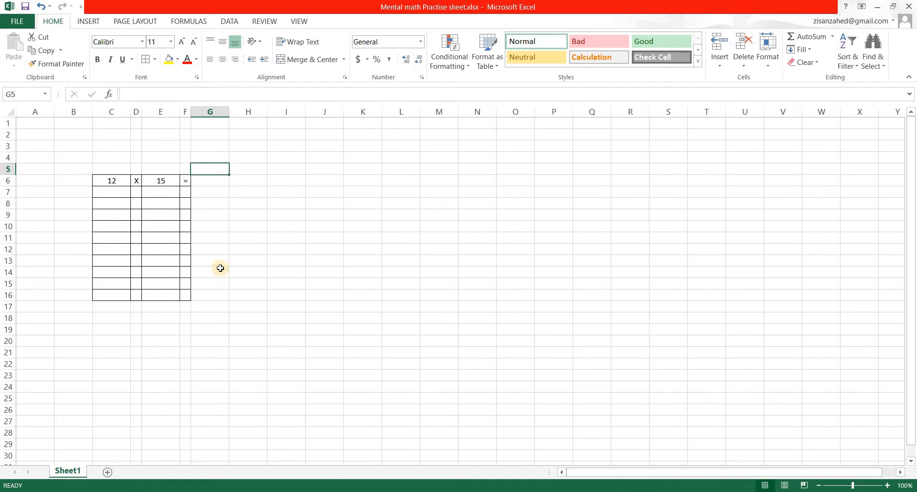
pyautogui.write('In')
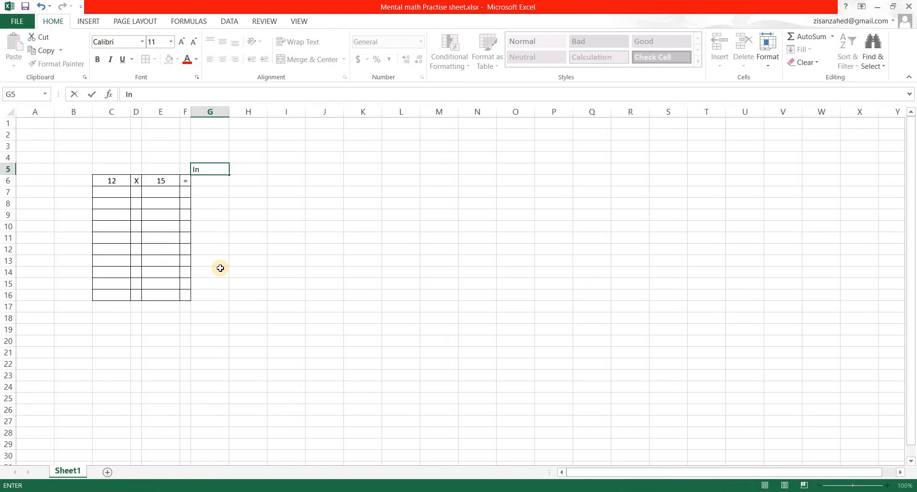
pyautogui.write('put')
pyautogui.press('Return')
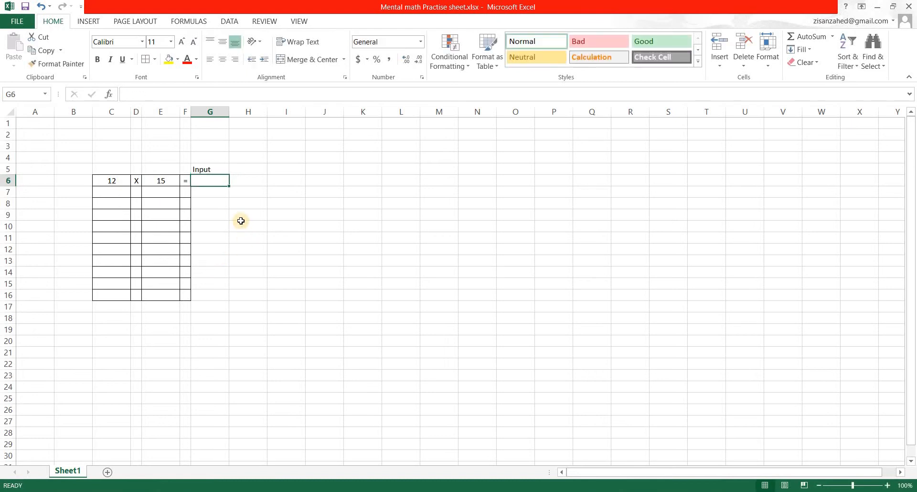
pyautogui.click(210, 217)
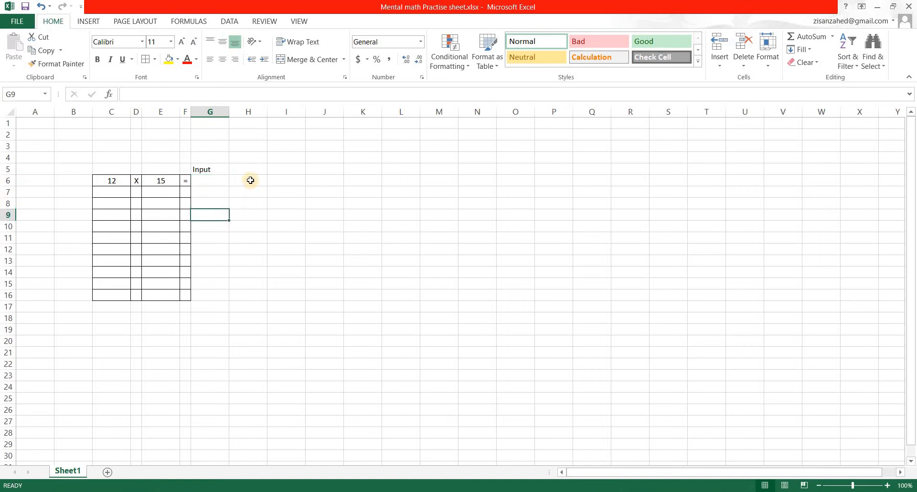
# Step: Enter the heading Validation in cell H5
pyautogui.click(248, 169)
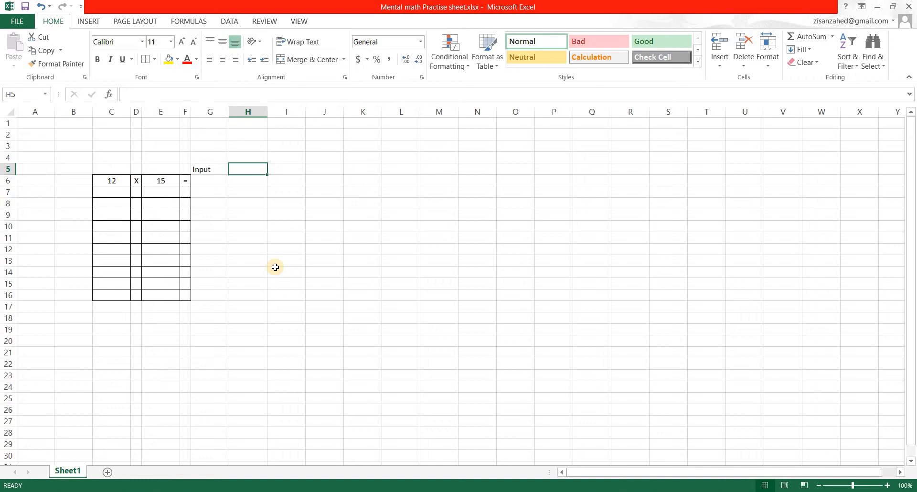
pyautogui.write('Va')
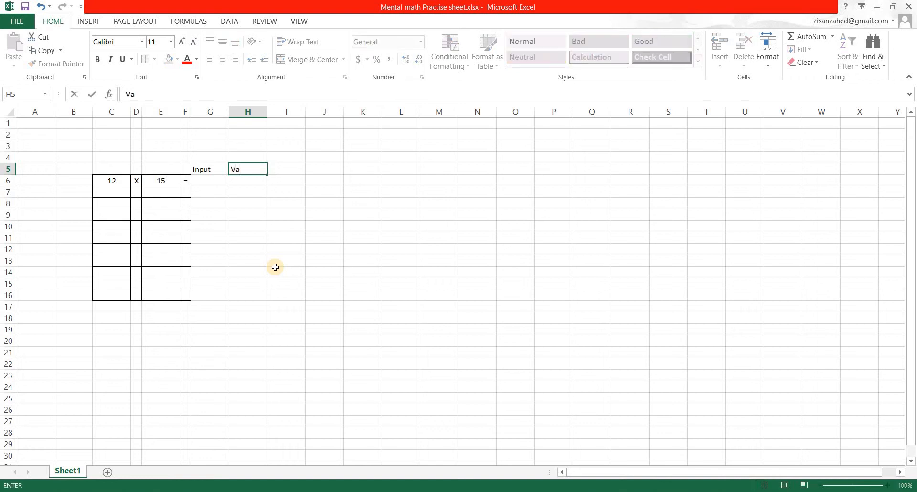
pyautogui.write('lidation')
pyautogui.press('Return')
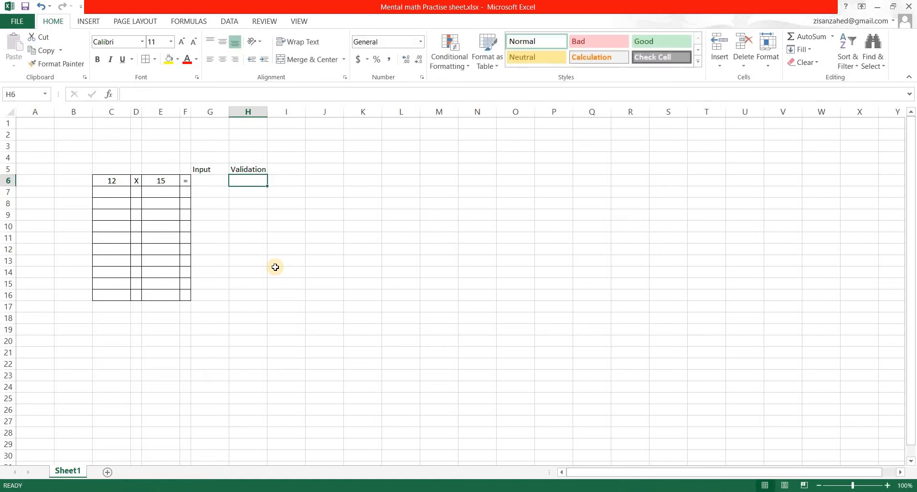
pyautogui.click(246, 250)
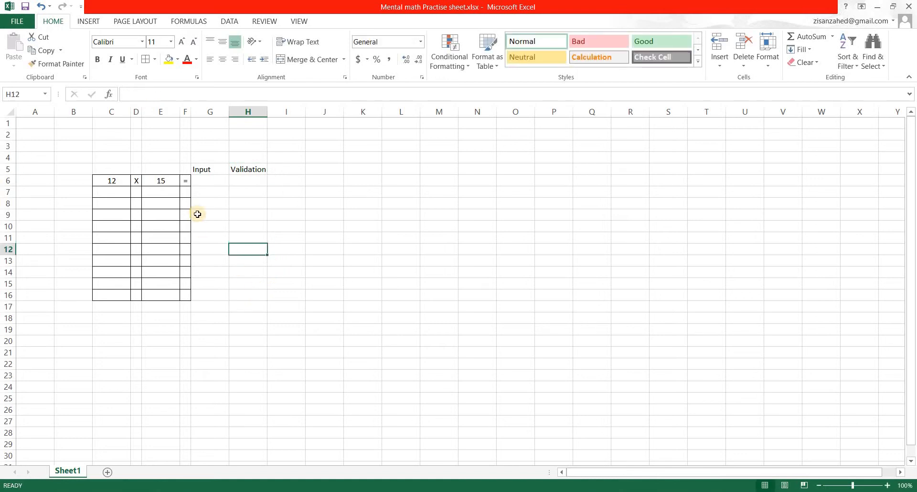
pyautogui.click(209, 172)
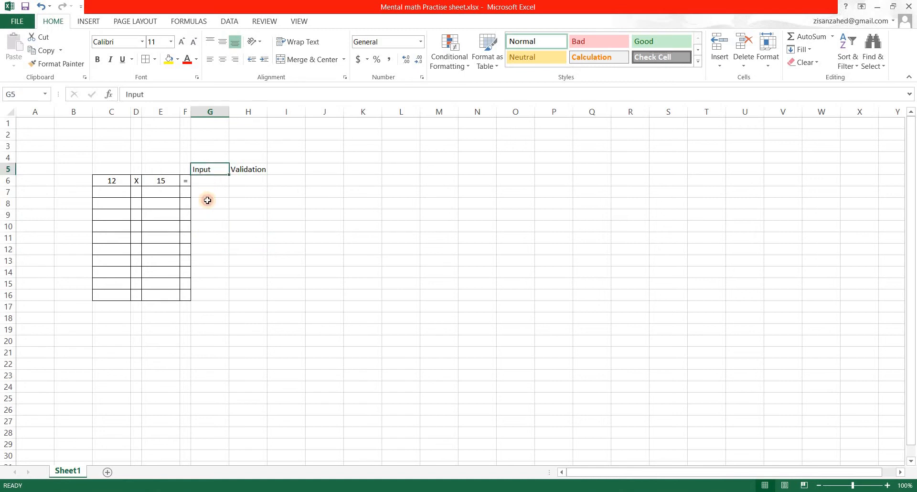
pyautogui.click(219, 185)
pyautogui.press('Down')
pyautogui.press('Down')
pyautogui.press('Down')
pyautogui.press('Down')
pyautogui.press('Down')
pyautogui.press('Down')
pyautogui.press('Down')
pyautogui.press('Down')
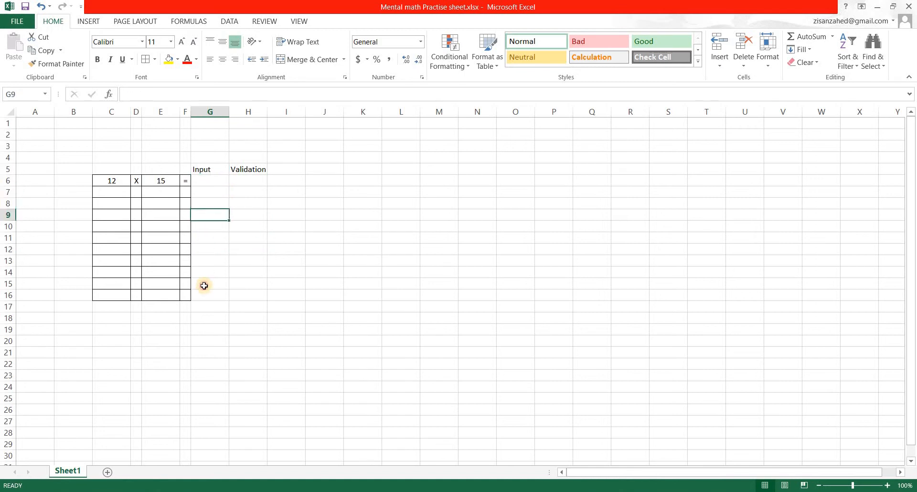
# Step: Enter the formula =C6*E6 in cell J6 to calculate the answer to the first multiplication problem
pyautogui.click(243, 184)
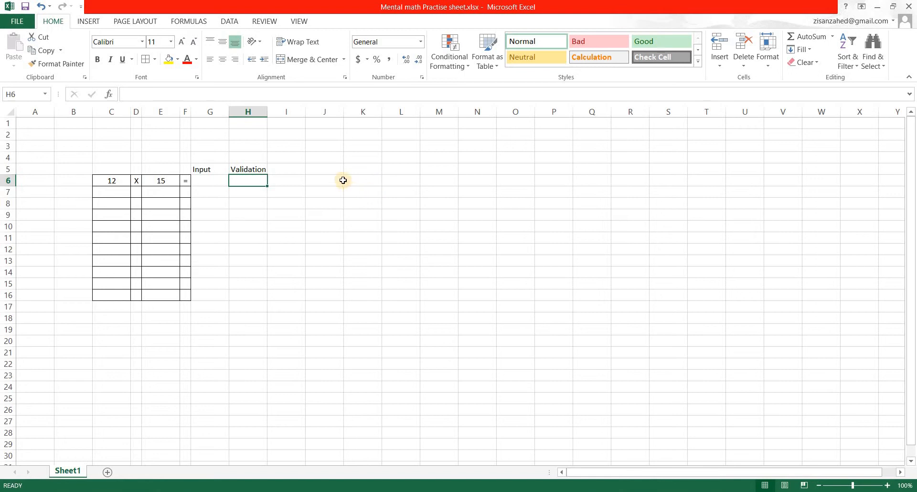
pyautogui.press('Right')
pyautogui.press('Right')
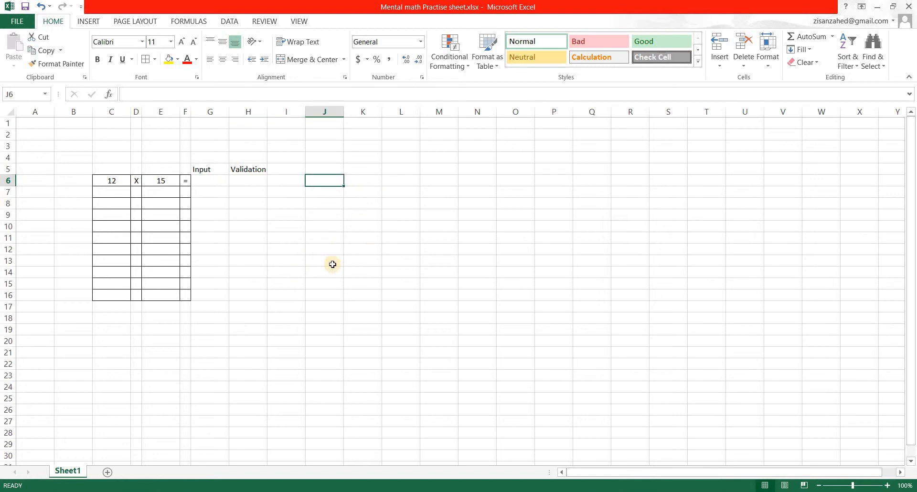
pyautogui.write('=')
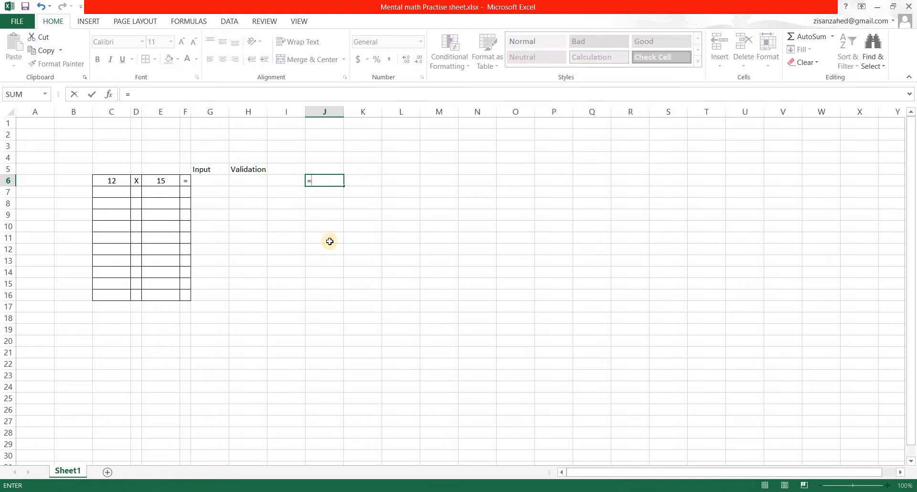
pyautogui.click(112, 182)
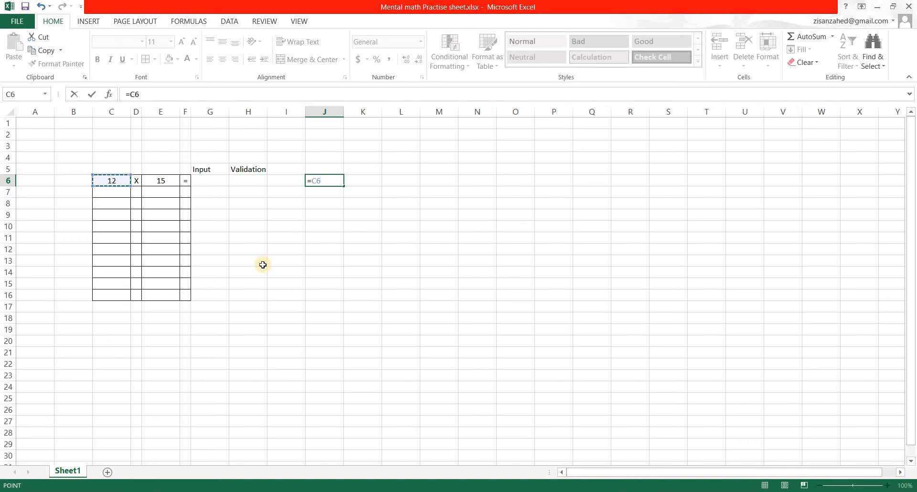
pyautogui.write('*')
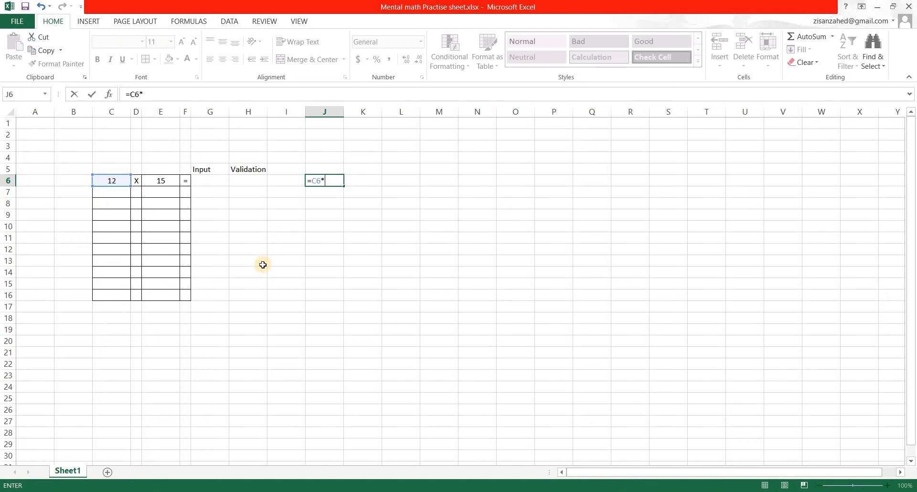
pyautogui.click(164, 181)
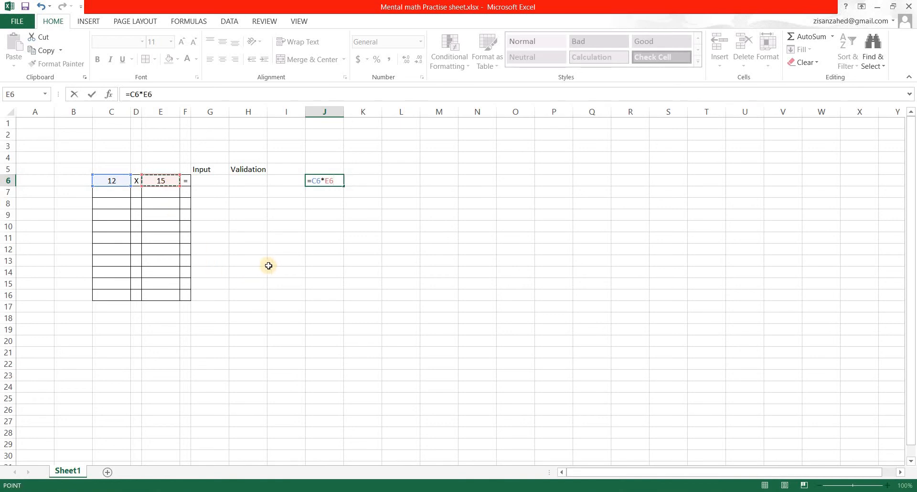
pyautogui.press('Return')
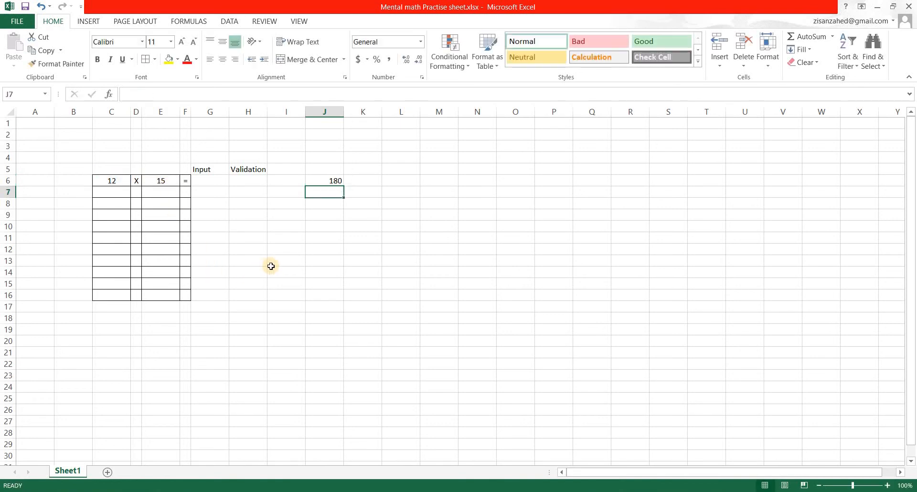
# Step: Copy the product formula from J6 down through J16
pyautogui.click(339, 183)
pyautogui.moveTo(343, 185); pyautogui.dragTo(343, 303)
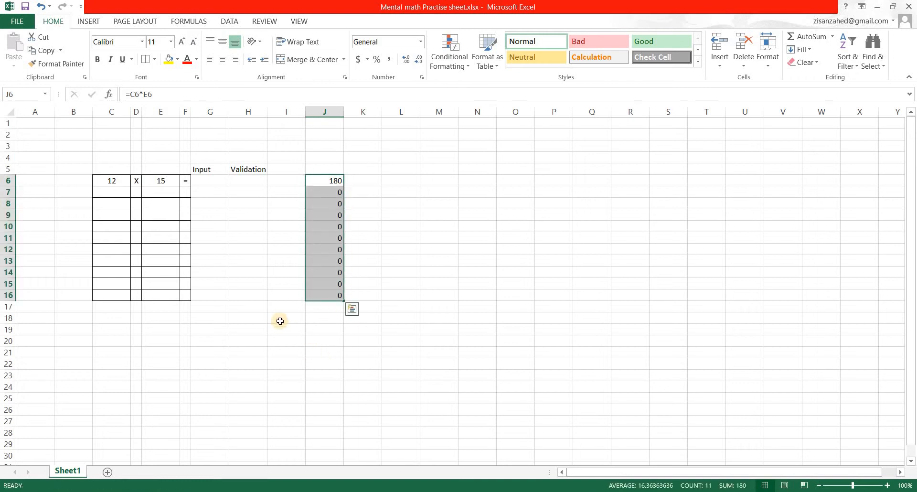
pyautogui.click(286, 307)
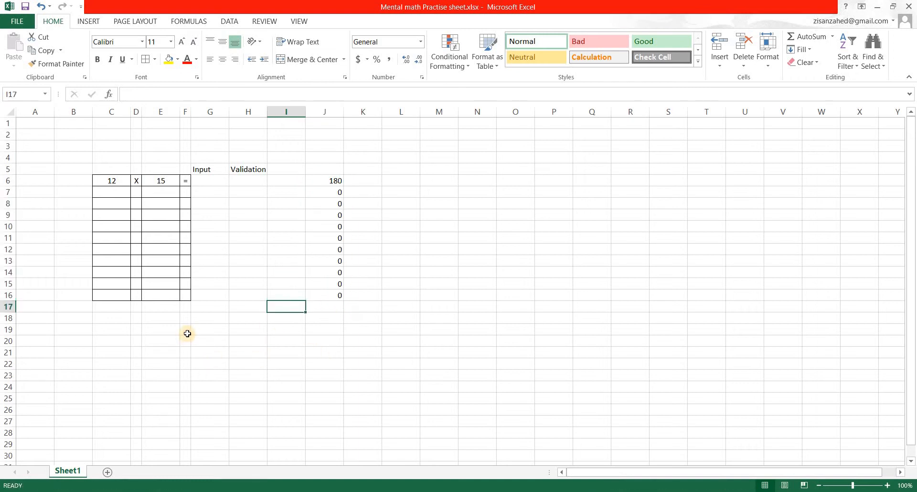
# Step: Enter the formula =IF(G6=J6,"Correct","Try Again") in cell H6 under Validation
pyautogui.click(249, 181)
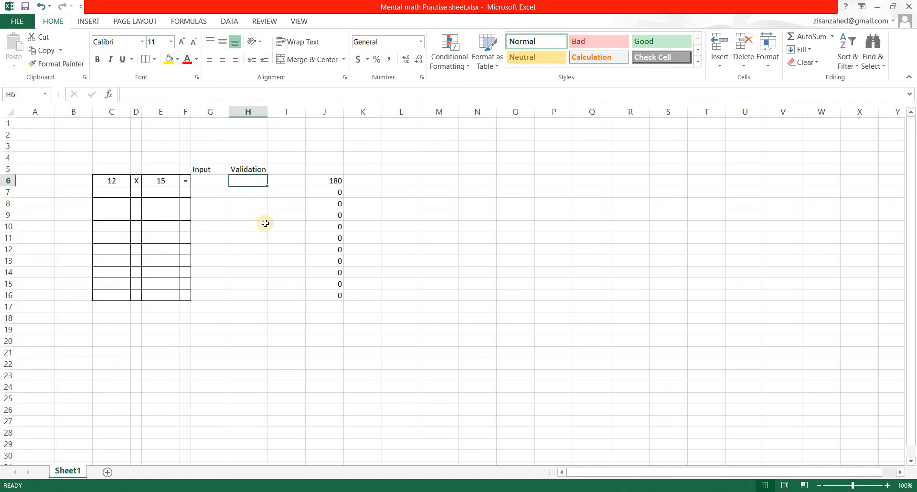
pyautogui.write('=')
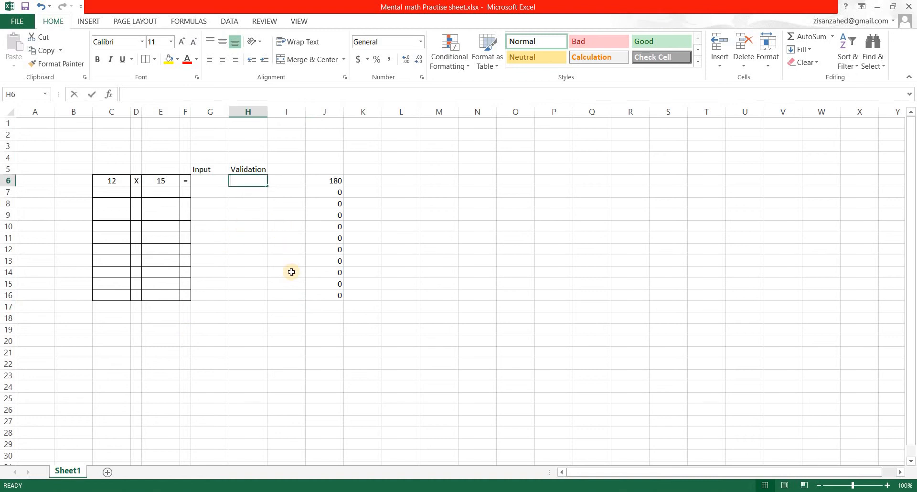
pyautogui.write('if')
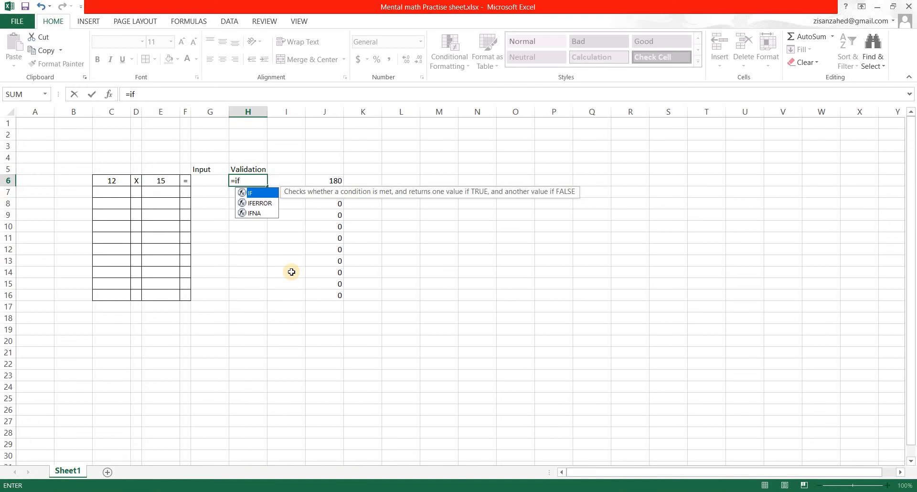
pyautogui.write('(')
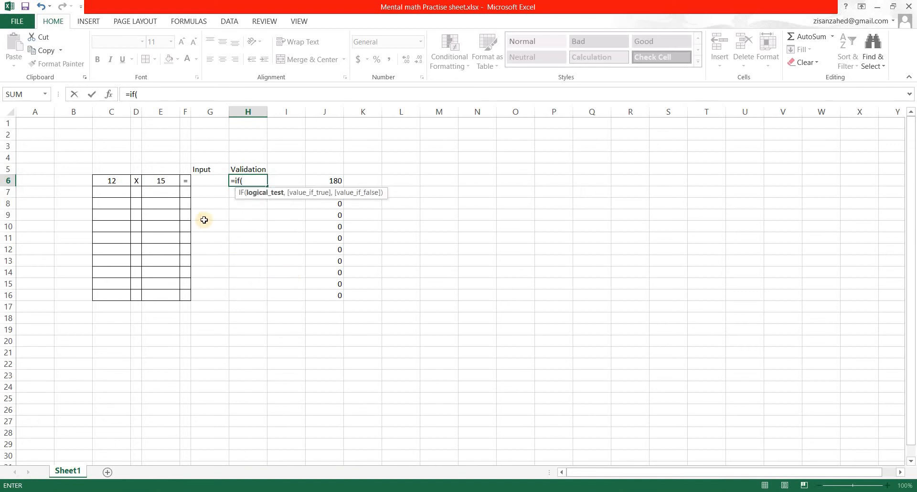
pyautogui.click(206, 182)
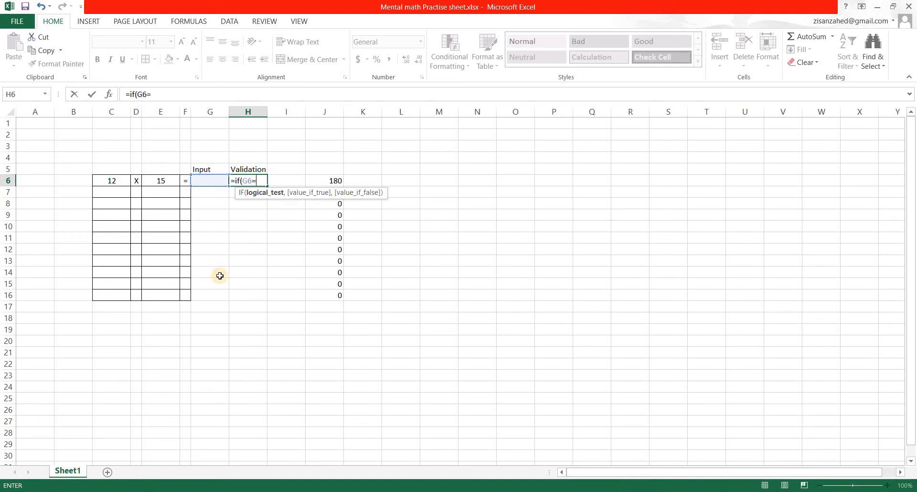
pyautogui.click(334, 180)
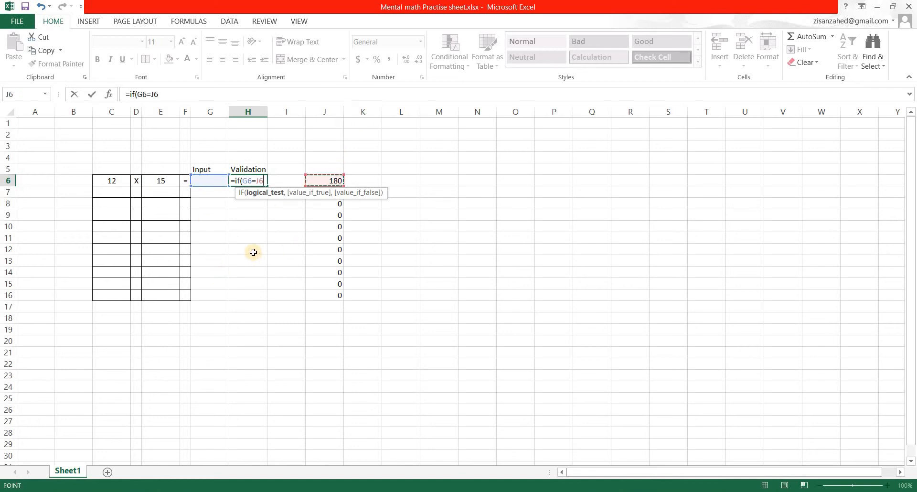
pyautogui.write(',"Correct')
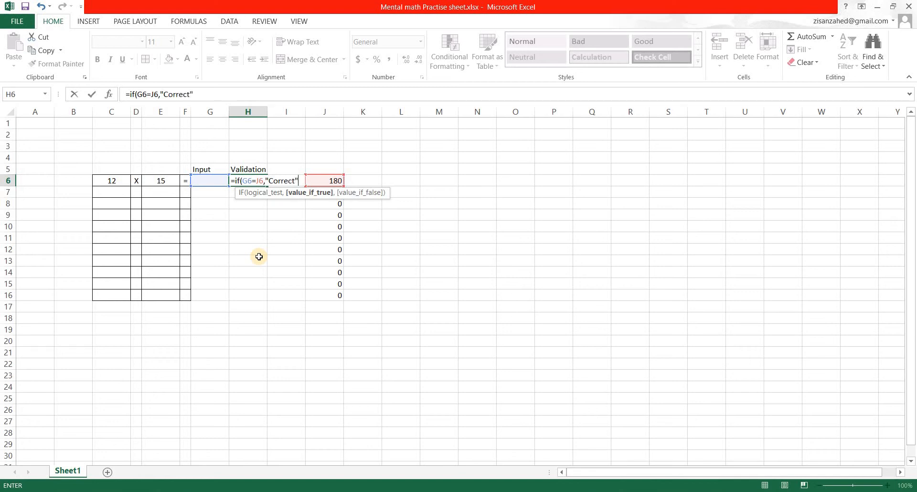
pyautogui.write(',')
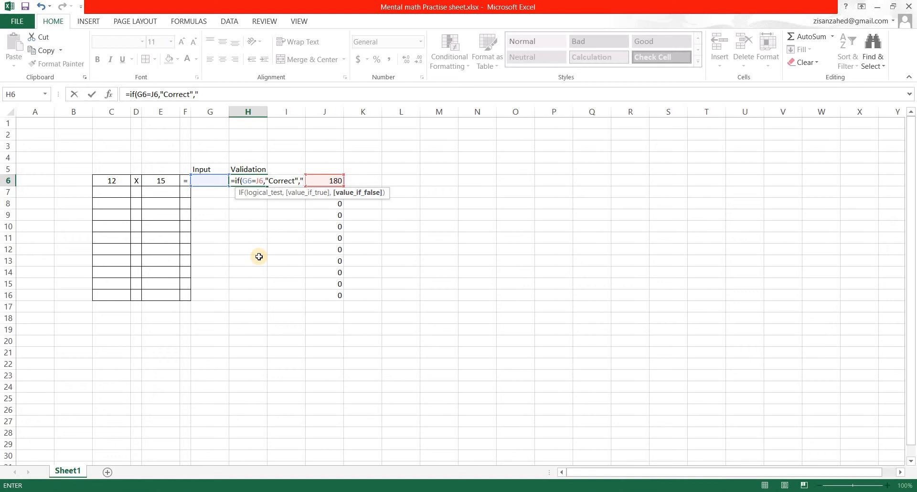
pyautogui.write('"Try Again"')
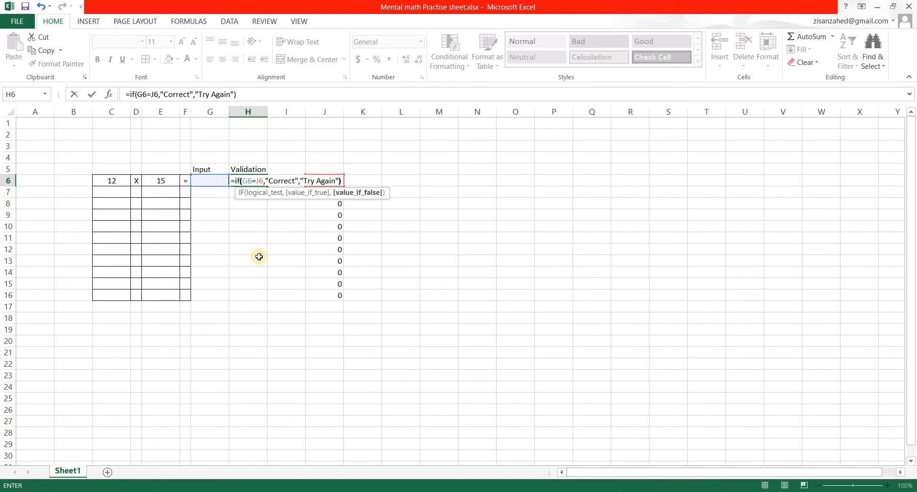
pyautogui.press('Return')
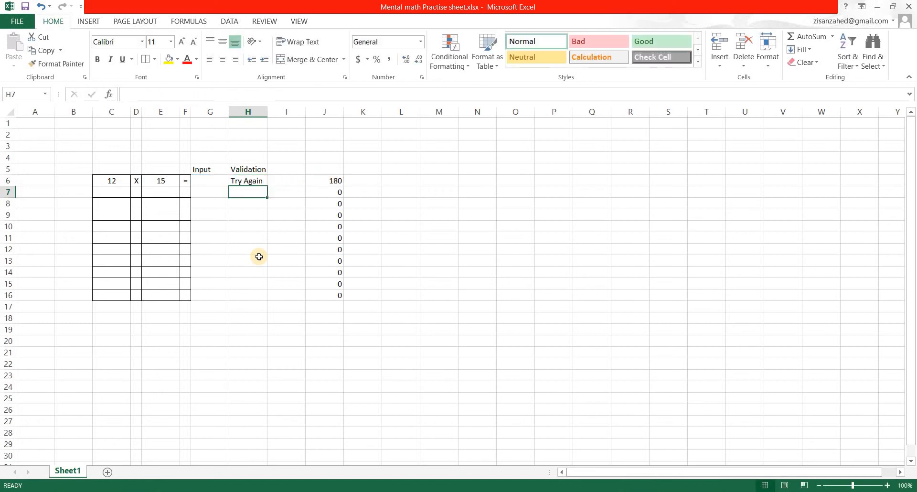
# Step: Copy the validation formula from H6 down through H16
pyautogui.click(259, 183)
pyautogui.moveTo(266, 185); pyautogui.dragTo(262, 335)
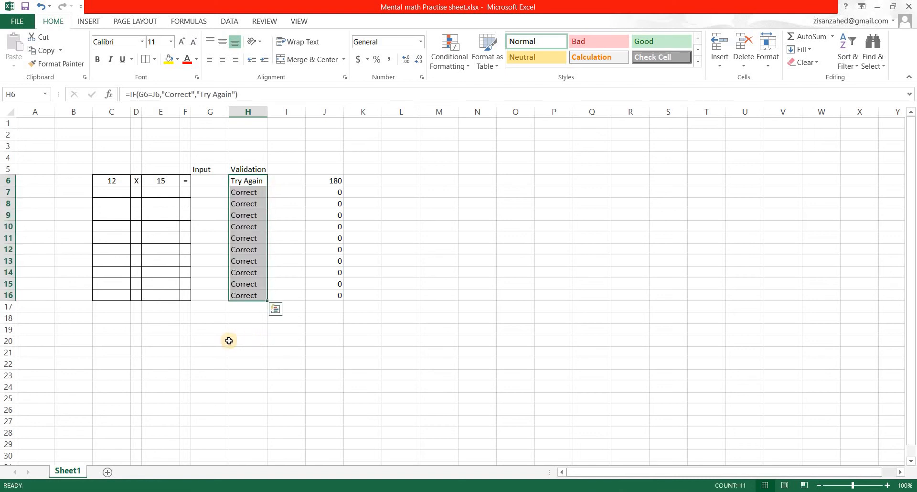
pyautogui.click(218, 341)
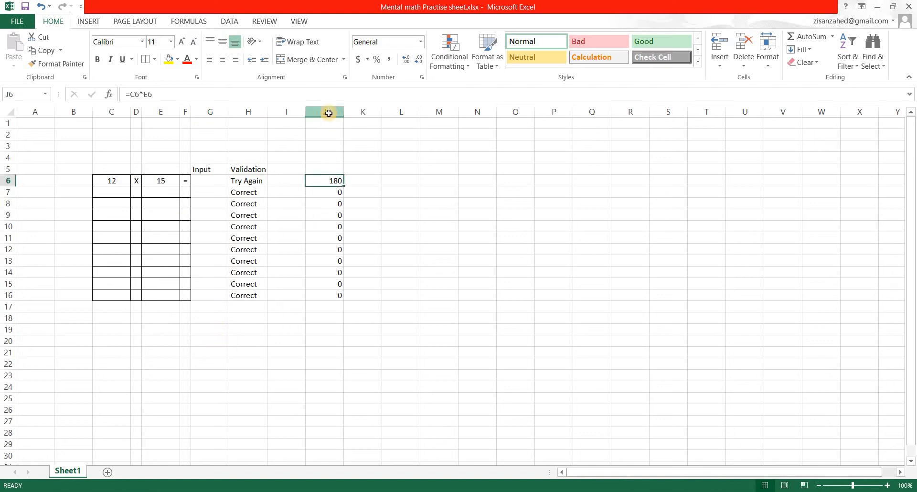
# Step: Hide the answer column J and turn off the sheet's gridlines
pyautogui.click(328, 111)
pyautogui.rightClick(329, 117)
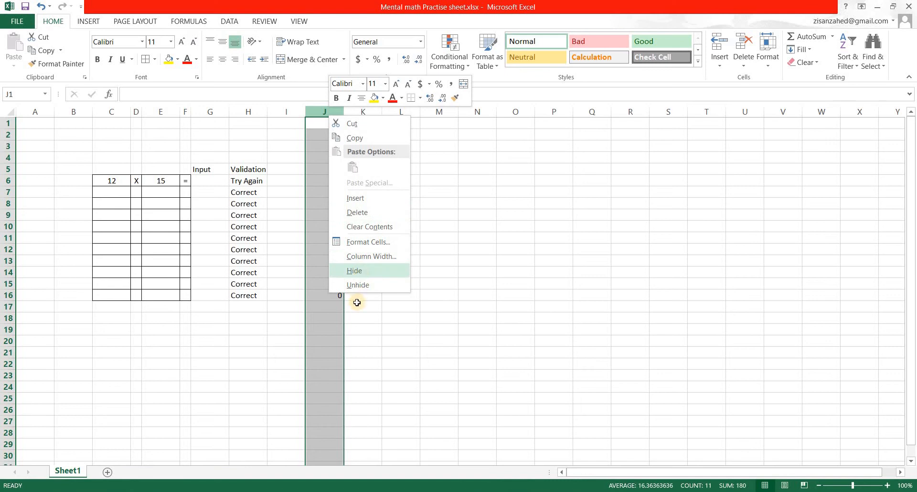
pyautogui.click(363, 271)
pyautogui.click(292, 354)
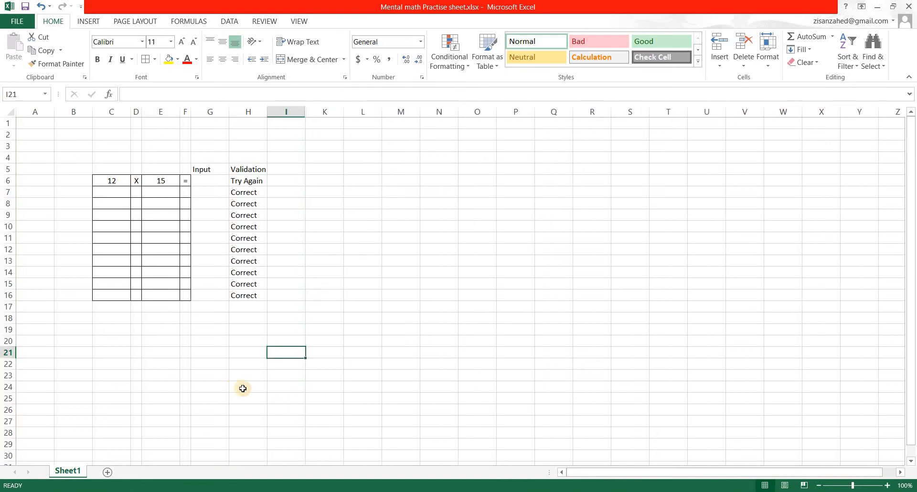
pyautogui.click(300, 21)
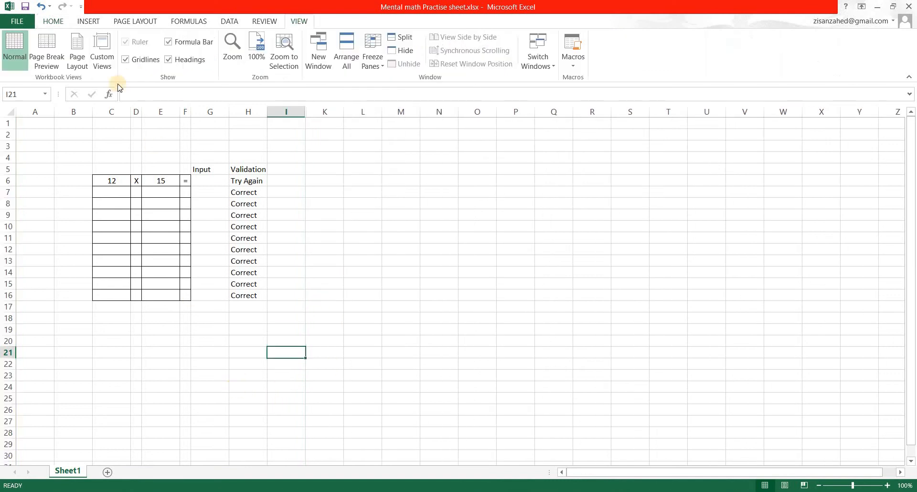
pyautogui.click(125, 59)
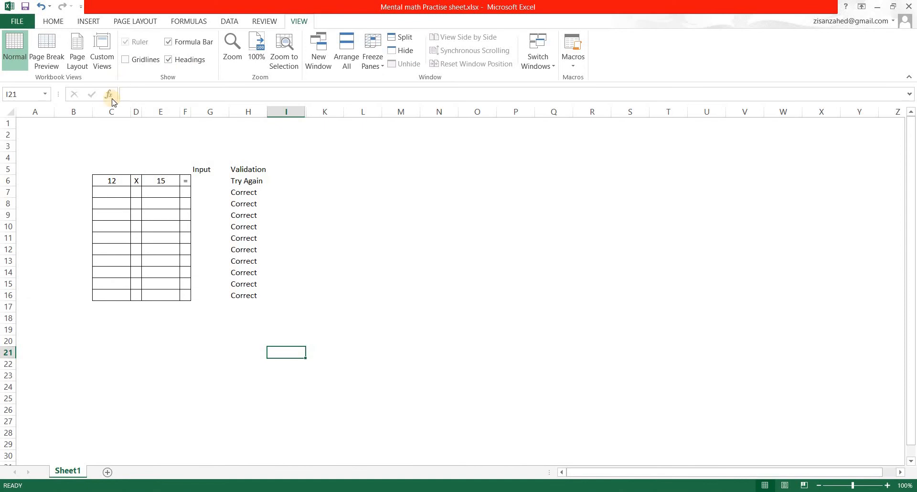
# Step: Fill the Input cells G6:G16 with grey
pyautogui.click(200, 180)
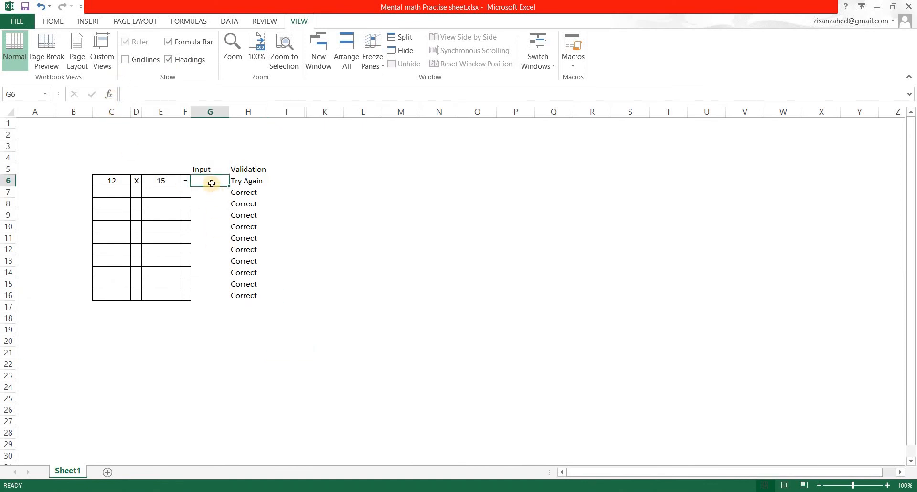
pyautogui.keyDown('shift'); pyautogui.click(211, 295); pyautogui.keyUp('shift')
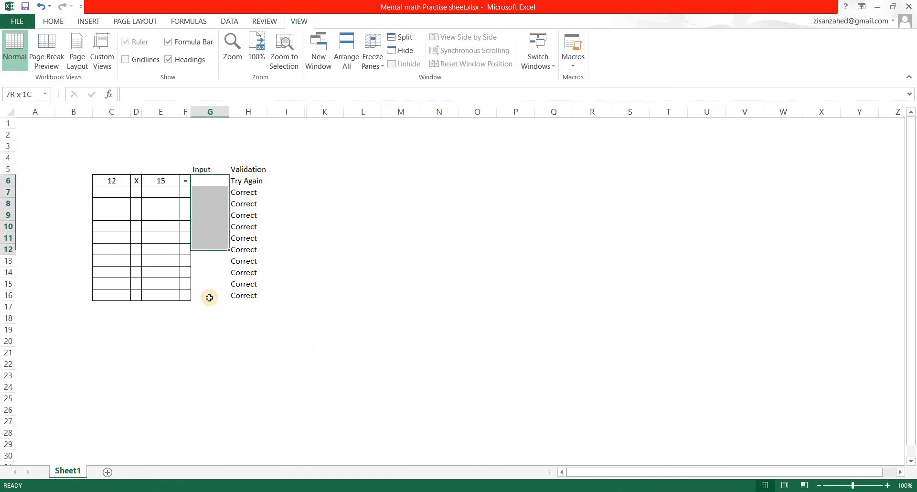
pyautogui.click(53, 21)
pyautogui.click(180, 60)
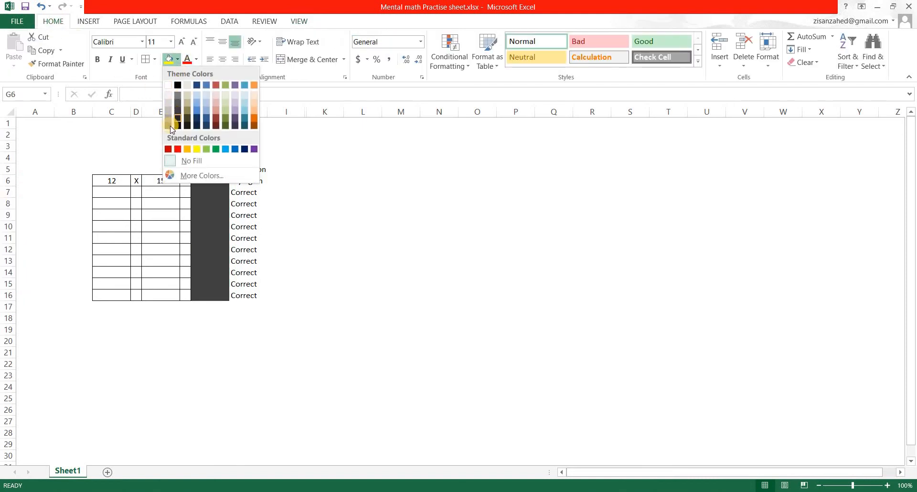
pyautogui.click(201, 237)
pyautogui.click(196, 348)
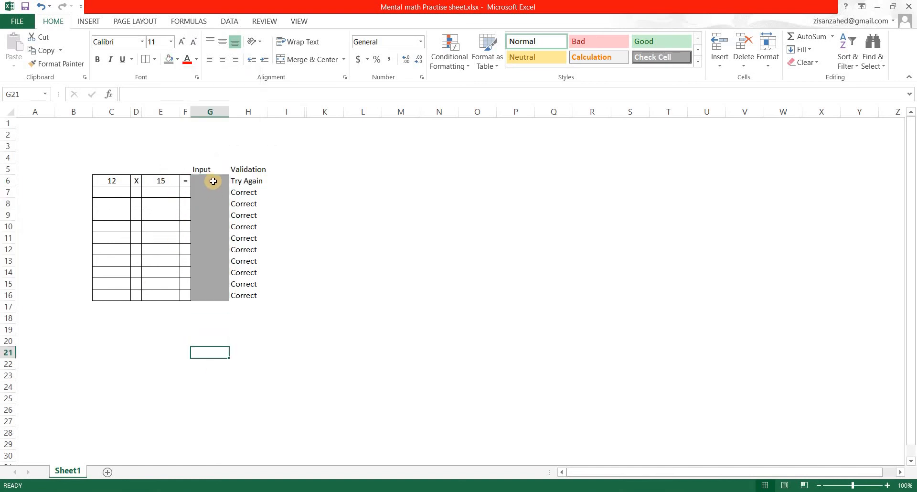
# Step: Set the font color of the Input cells G6:G16 to the standard purple
pyautogui.moveTo(213, 180); pyautogui.dragTo(209, 296)
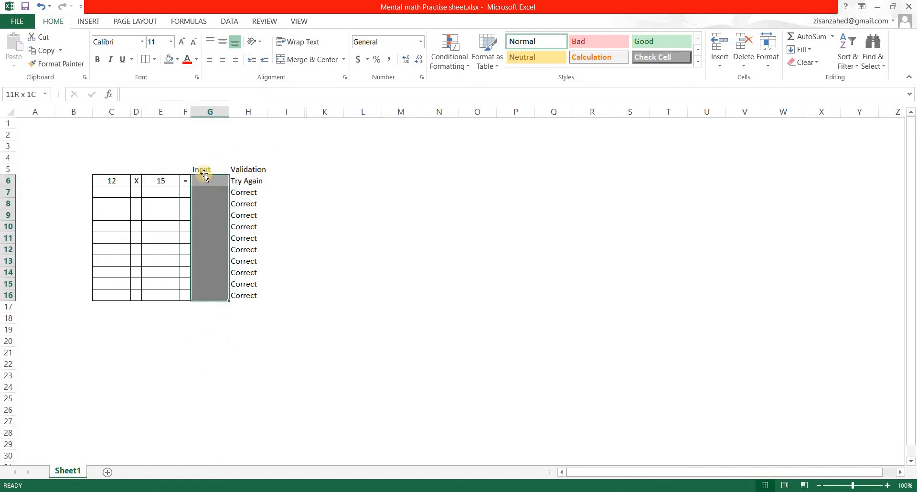
pyautogui.click(195, 62)
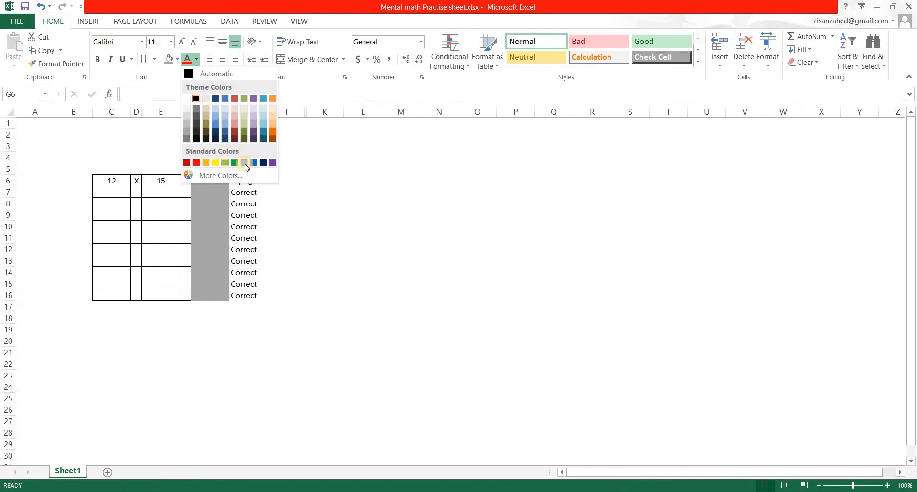
pyautogui.click(273, 164)
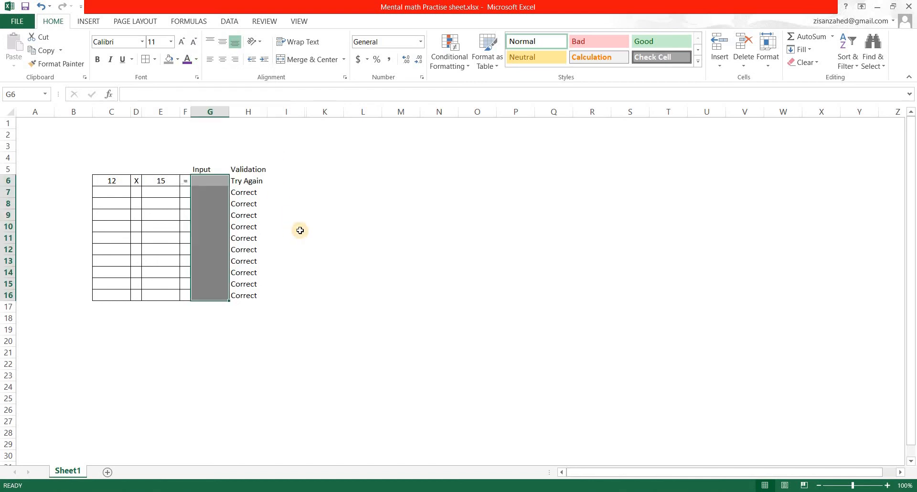
pyautogui.click(300, 204)
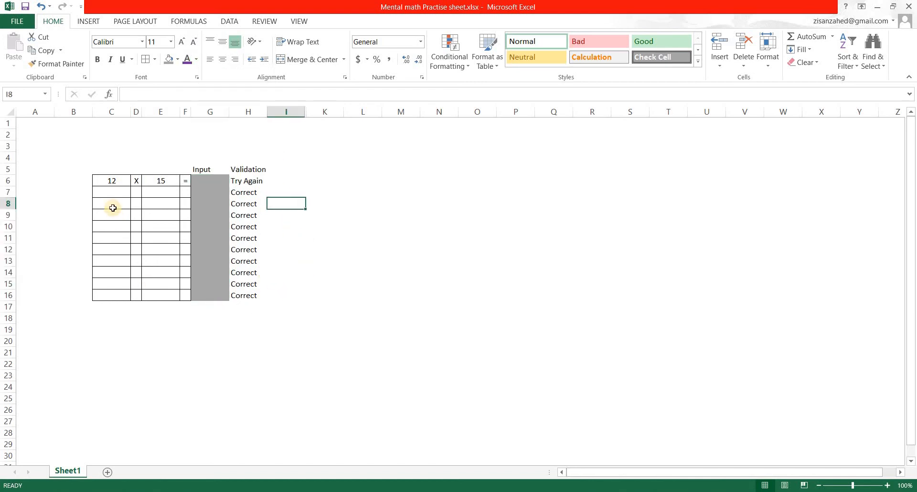
# Step: Start the second problem with 7 in C7 and the multiplication sign X in D7
pyautogui.click(111, 192)
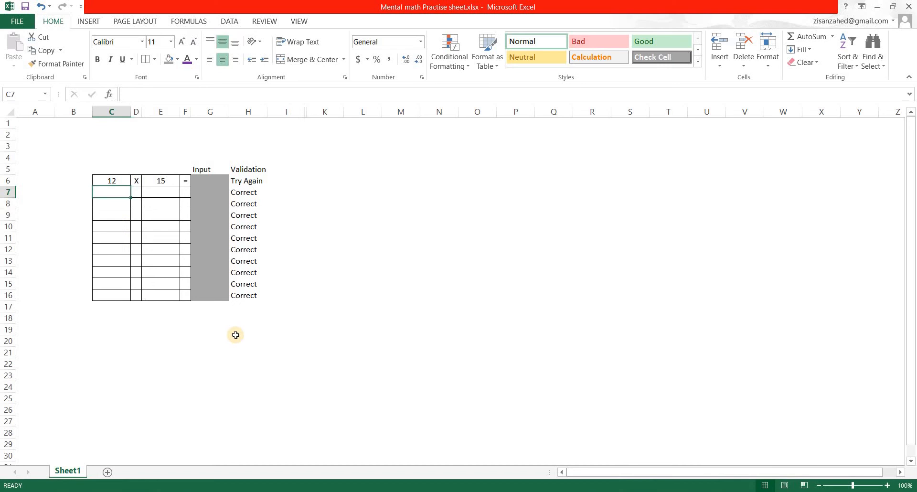
pyautogui.write('7')
pyautogui.press('Tab')
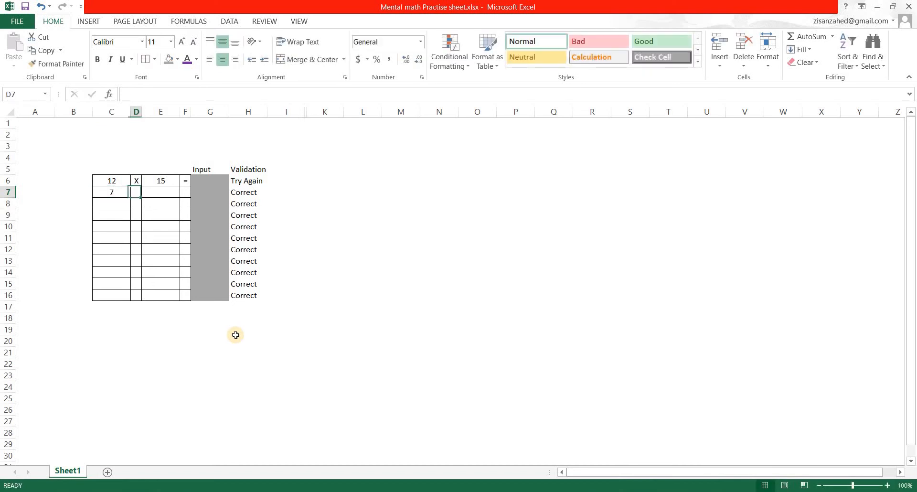
pyautogui.write('x')
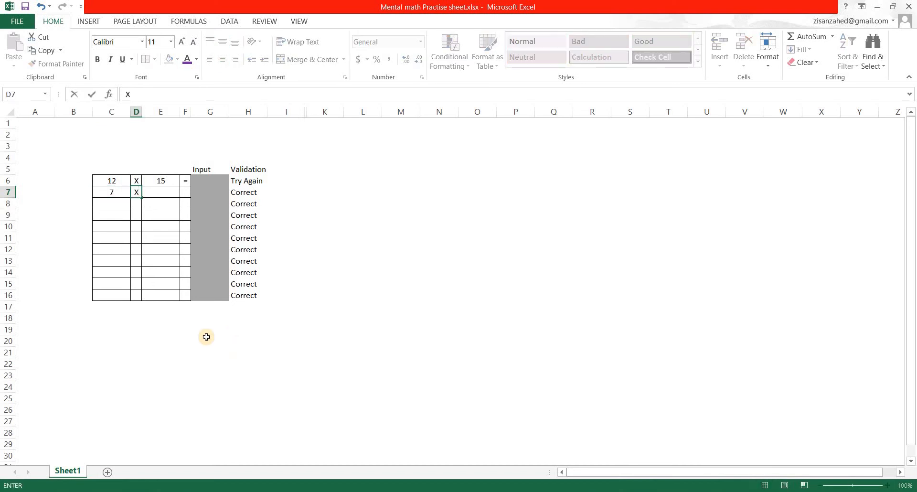
pyautogui.click(155, 341)
# Step: Copy the X sign from D6 into D7:D16
pyautogui.click(135, 181)
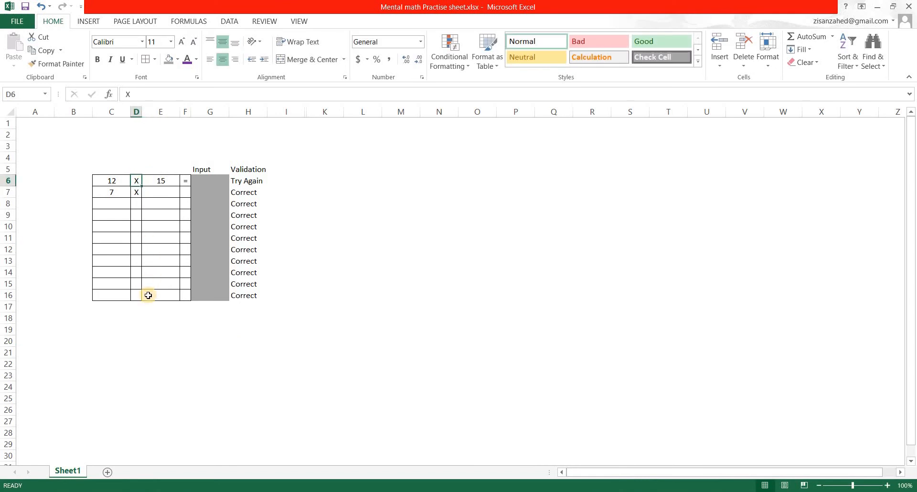
pyautogui.hotkey('ctrl', 'c')
pyautogui.moveTo(137, 192); pyautogui.dragTo(137, 215)
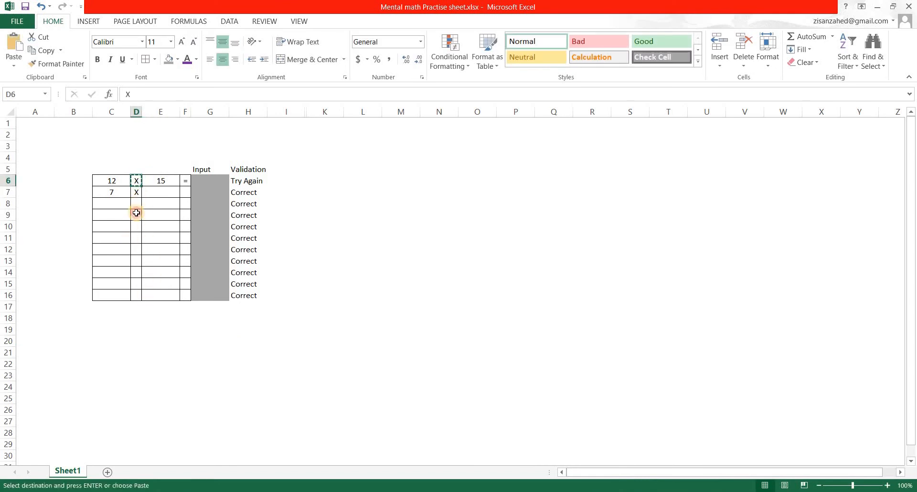
pyautogui.moveTo(139, 285); pyautogui.dragTo(143, 367)
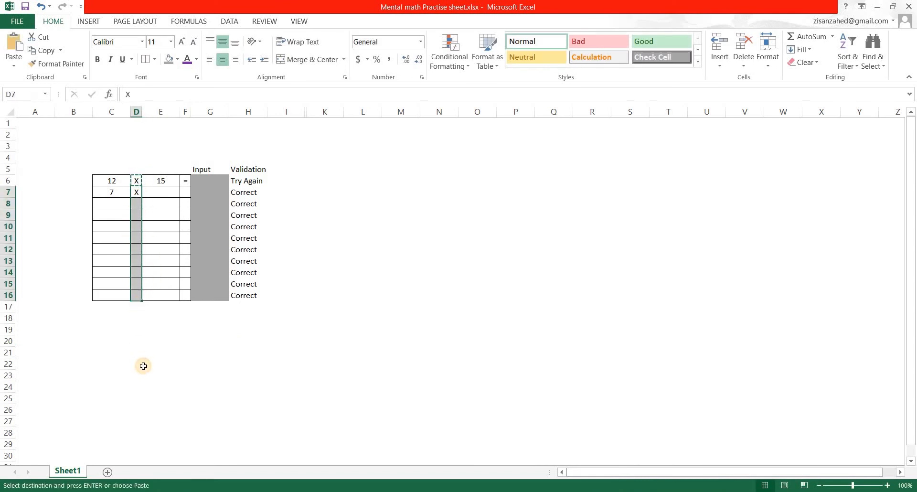
pyautogui.hotkey('ctrl', 'v')
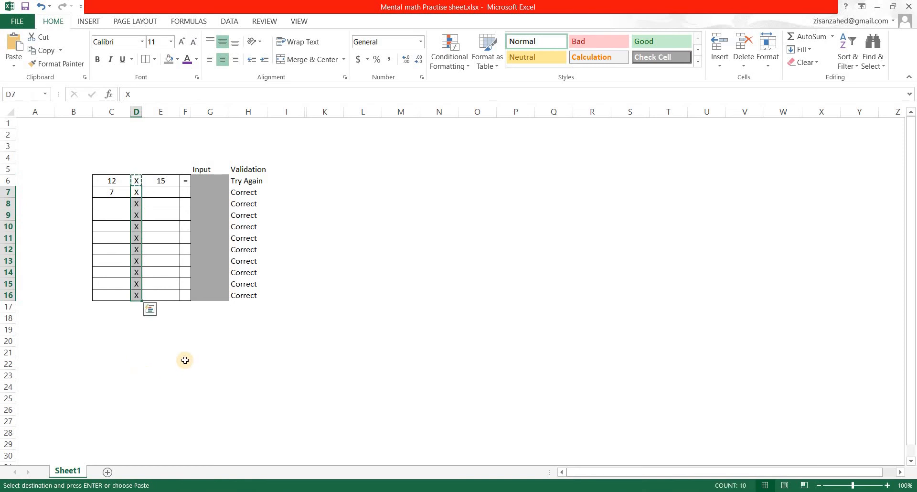
pyautogui.press('Escape')
# Step: Copy the equals sign from F6 into F7:F16
pyautogui.click(186, 181)
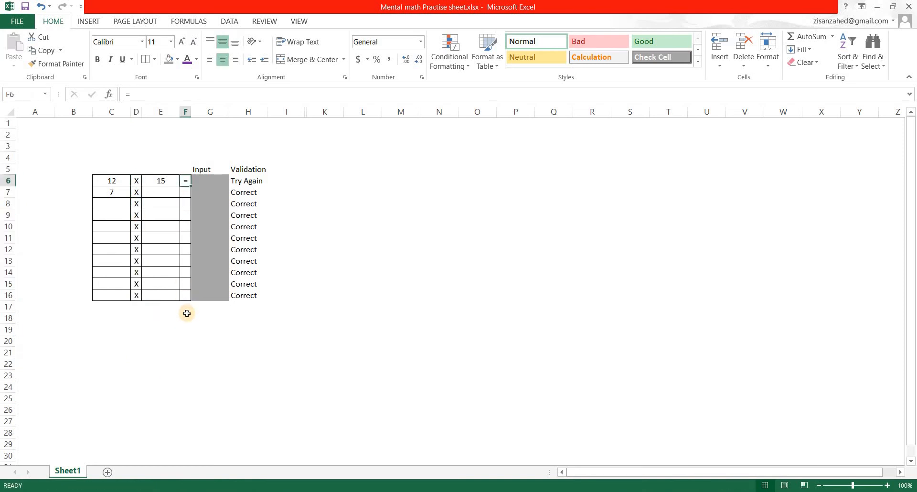
pyautogui.hotkey('ctrl', 'c')
pyautogui.moveTo(187, 192); pyautogui.dragTo(186, 295)
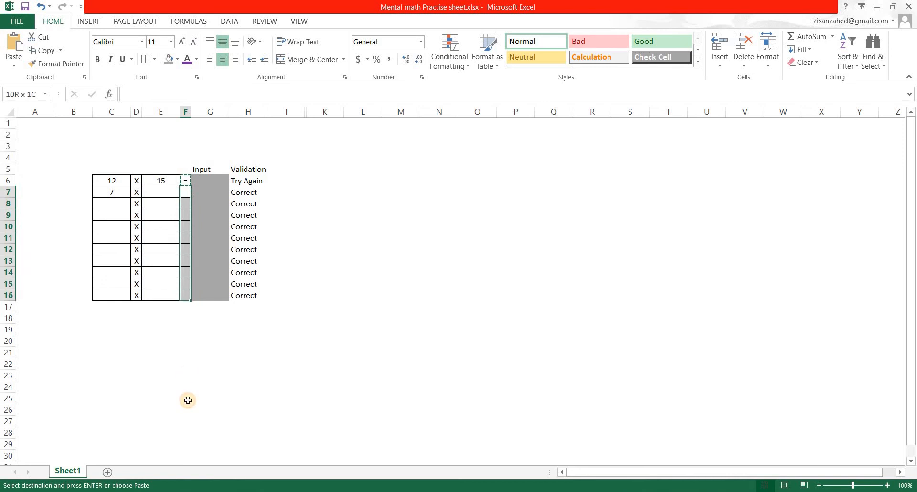
pyautogui.hotkey('ctrl', 'v')
pyautogui.moveTo(153, 364); pyautogui.dragTo(153, 375)
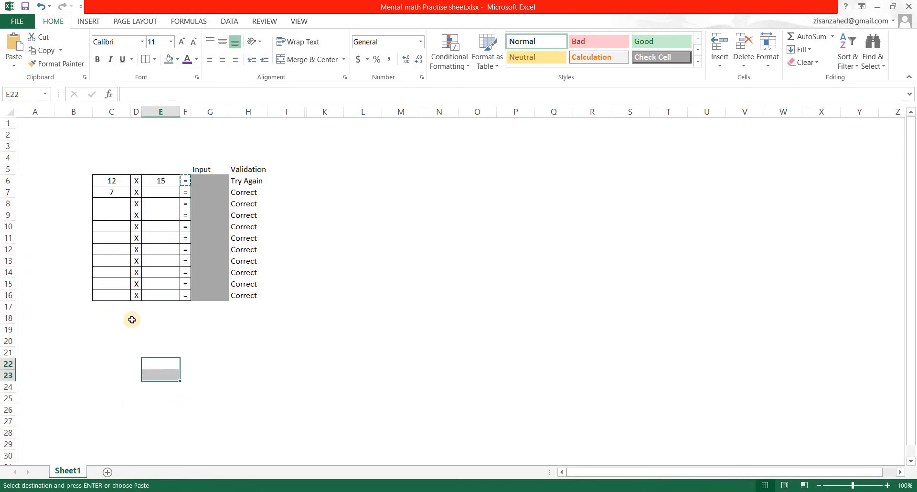
pyautogui.press('Escape')
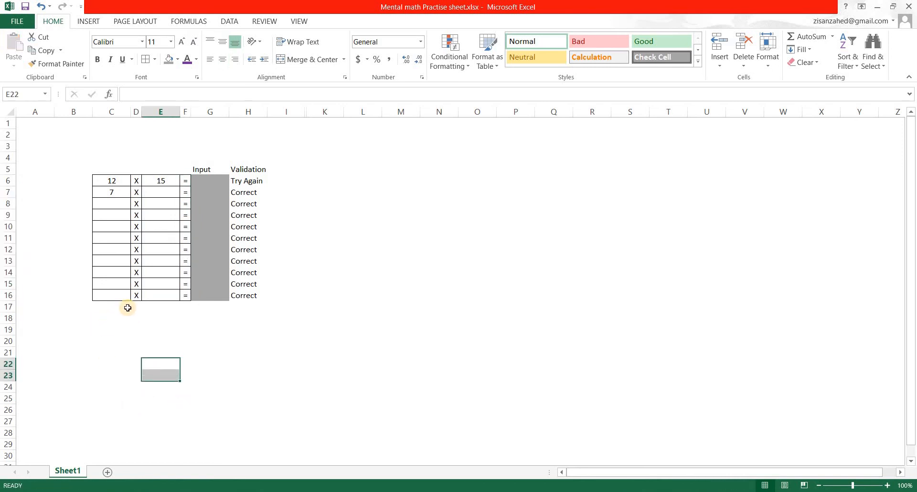
# Step: Enter 6 in E7 as the second factor of the row 7 problem
pyautogui.click(161, 192)
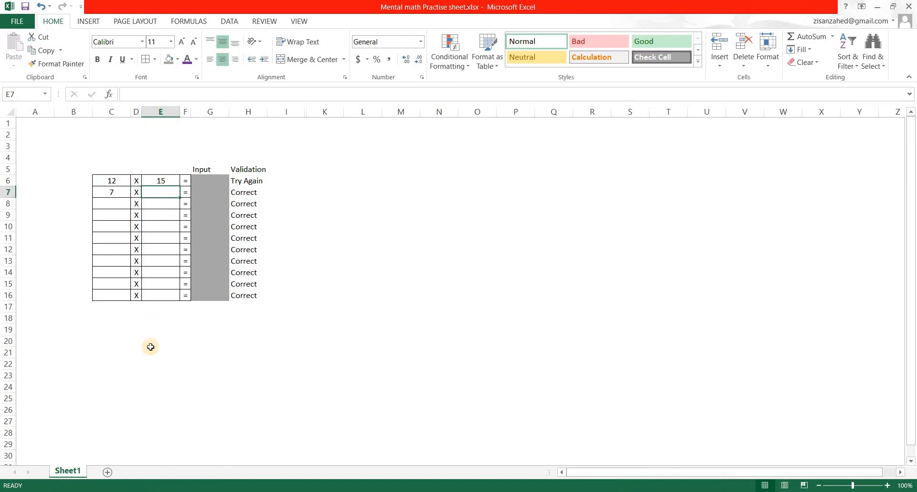
pyautogui.write('6')
pyautogui.click(111, 205)
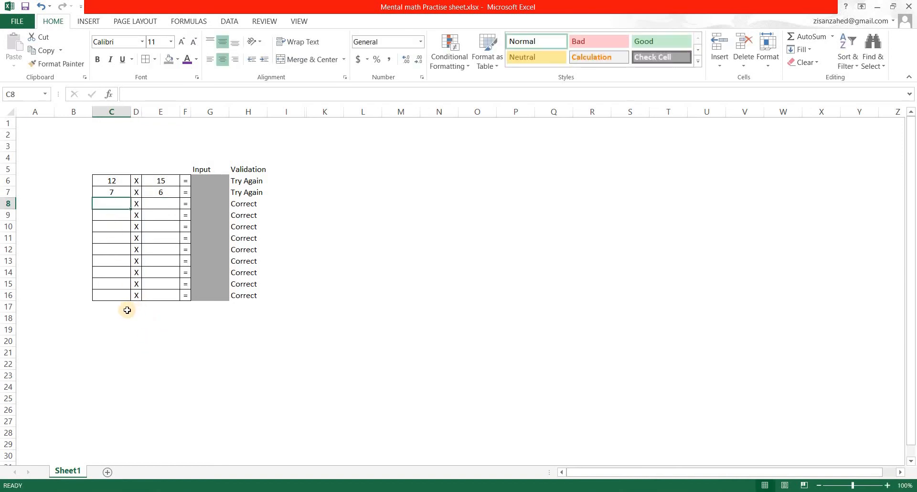
# Step: Test the validation by entering the wrong answer 56 in Input cell G7
pyautogui.click(199, 194)
pyautogui.write('56')
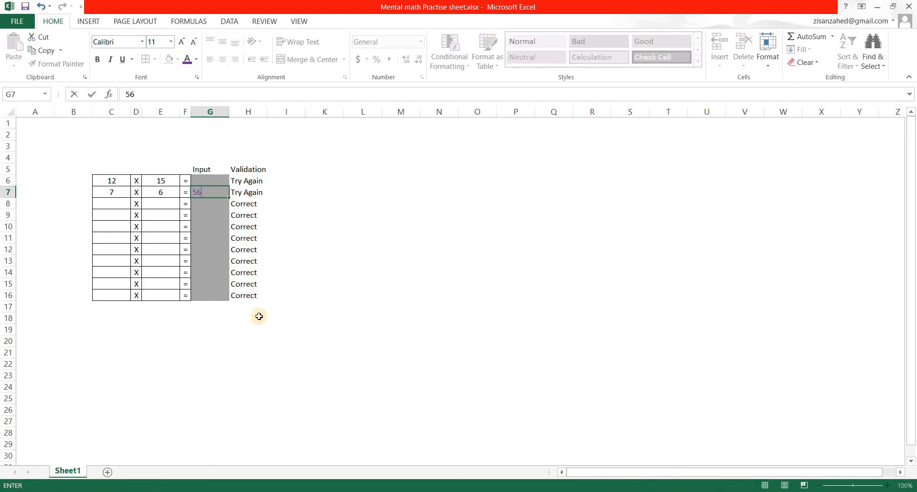
pyautogui.press('Return')
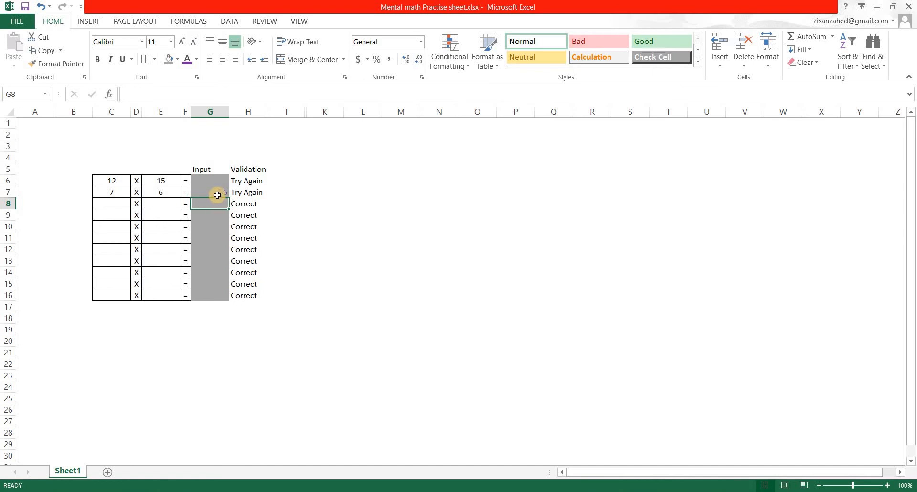
# Step: Replace the answer in Input cell G7 with 42
pyautogui.press('Up')
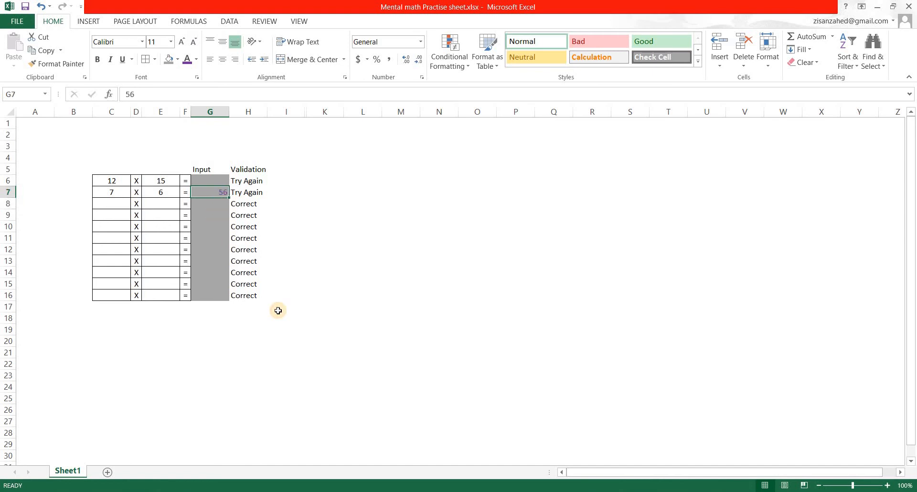
pyautogui.write('42')
pyautogui.press('Return')
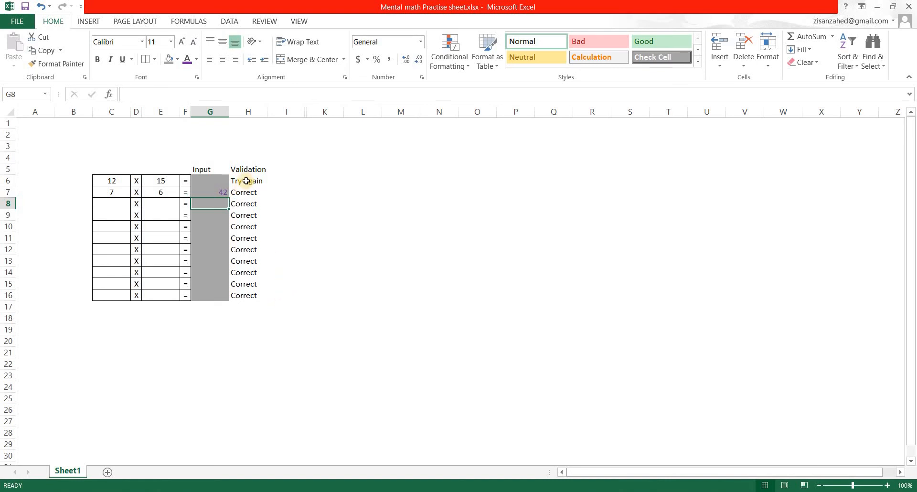
# Step: Add an Equal To conditional formatting rule to H6:H16 that gives "Try Again" Light Red Fill with Dark Red Text
pyautogui.moveTo(246, 181); pyautogui.dragTo(244, 294)
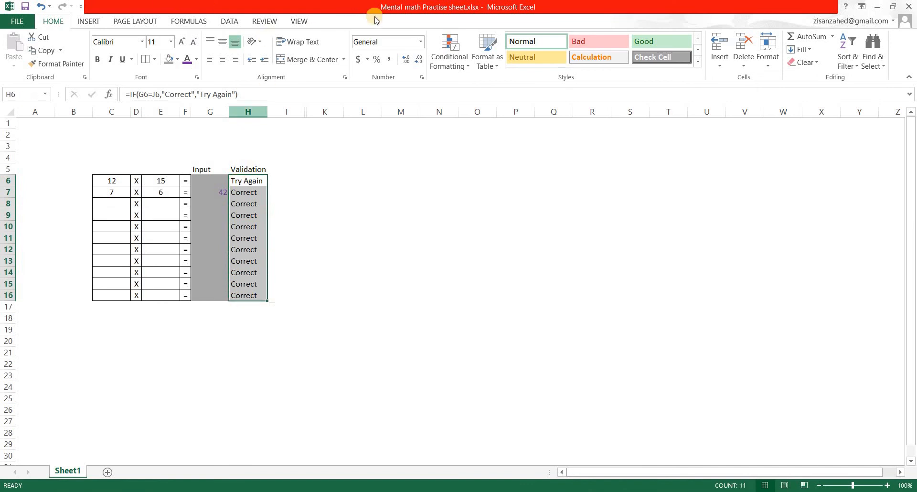
pyautogui.click(467, 69)
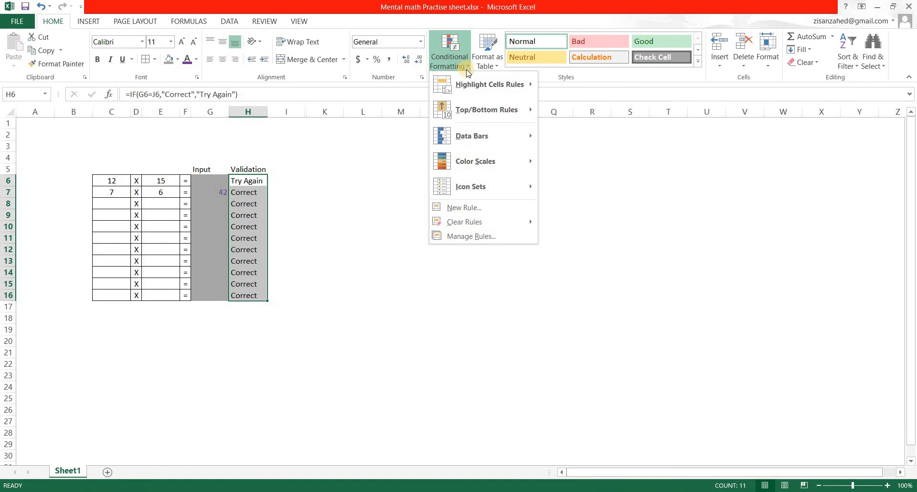
pyautogui.moveTo(509, 84)
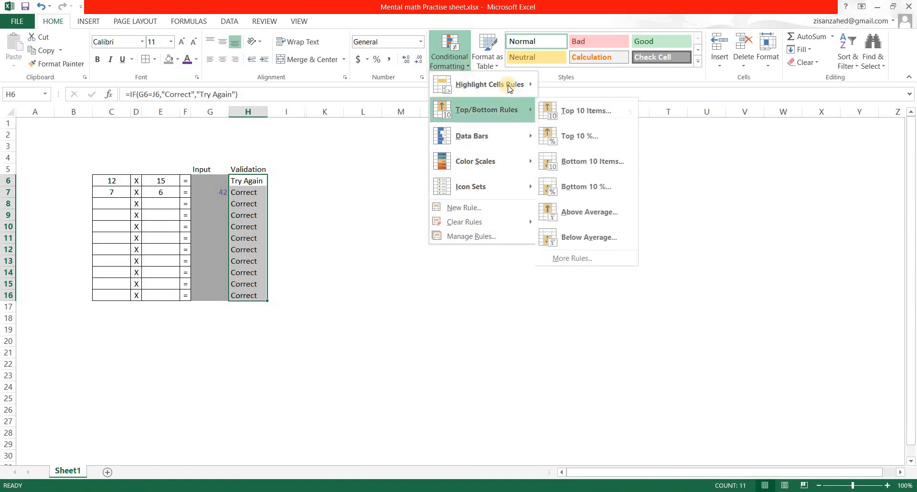
pyautogui.click(592, 162)
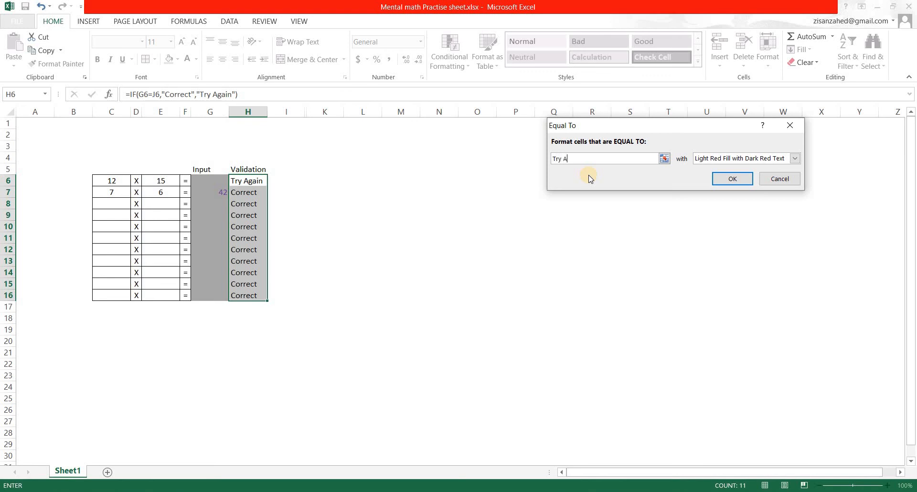
pyautogui.write('Try Again')
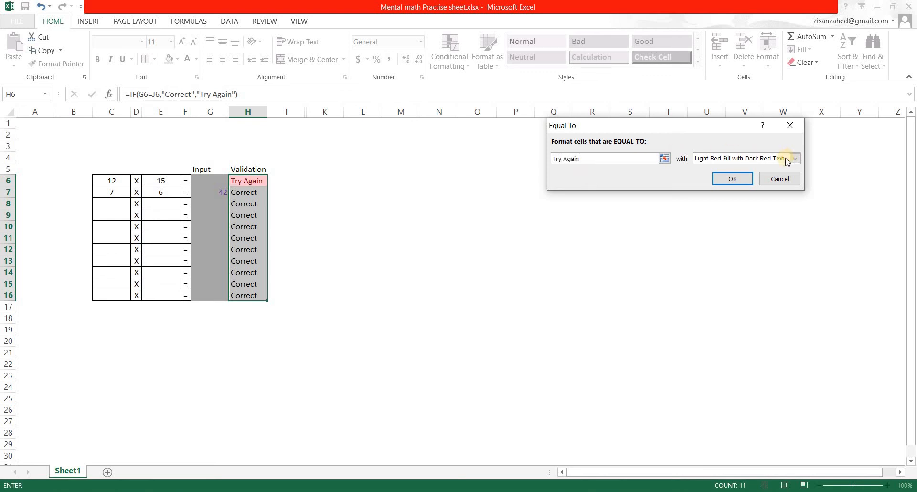
pyautogui.click(732, 179)
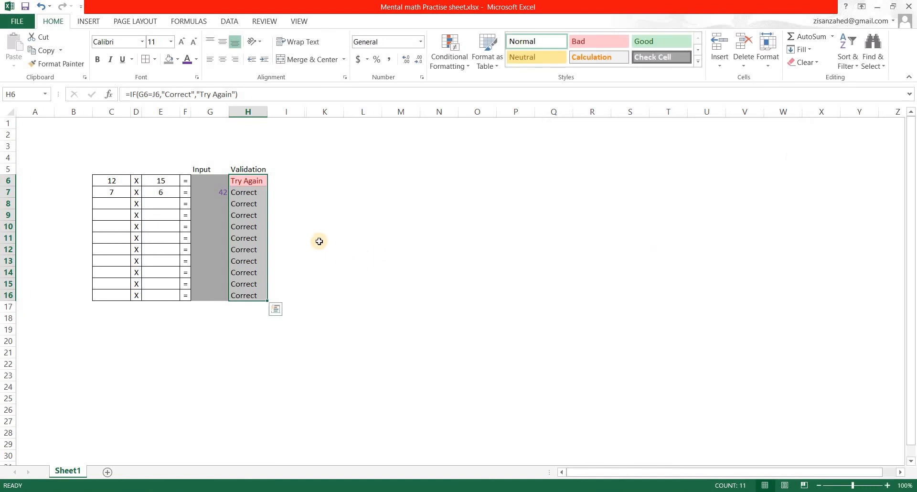
pyautogui.click(449, 64)
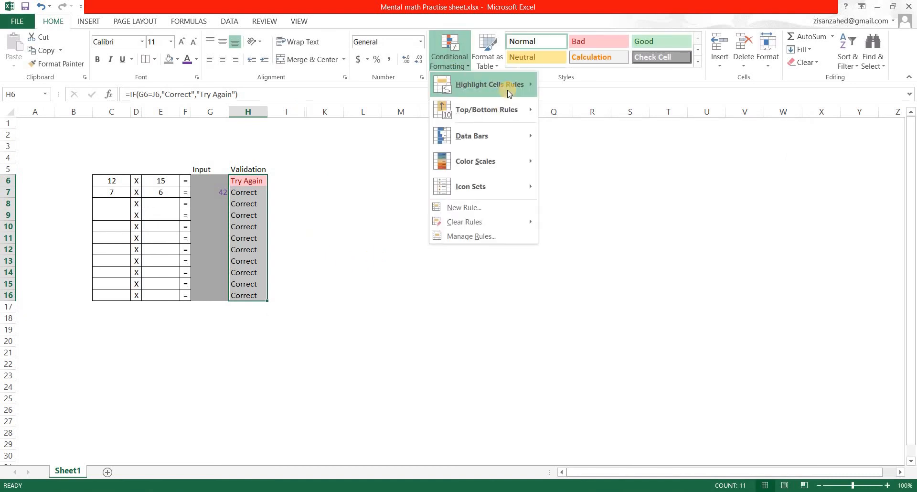
pyautogui.moveTo(509, 94)
pyautogui.click(583, 138)
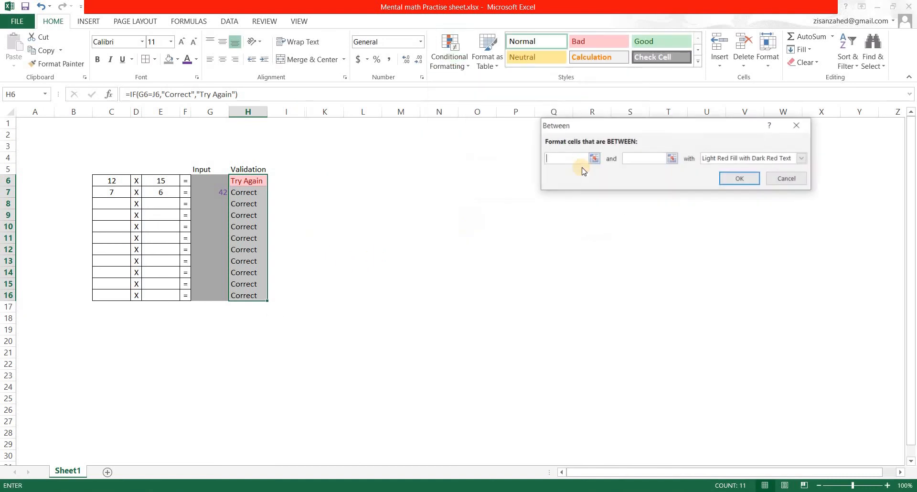
pyautogui.click(797, 125)
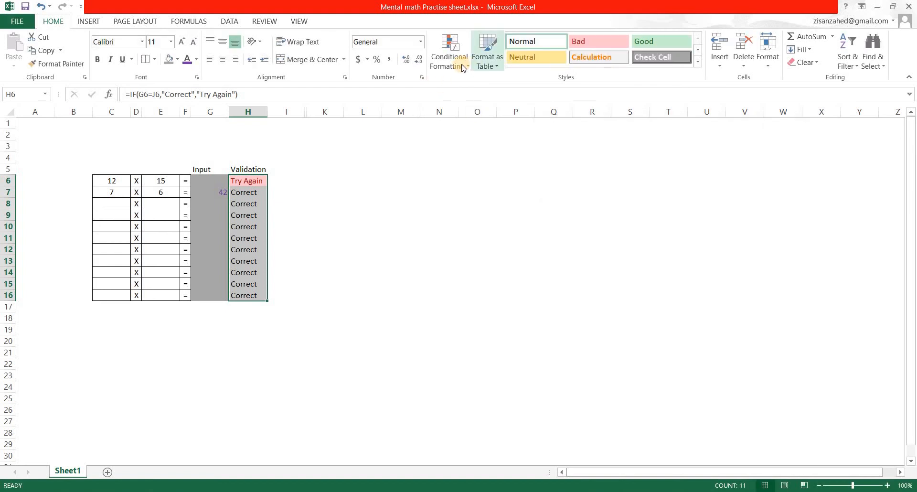
# Step: Add an Equal To conditional formatting rule to H6:H16 that gives "Correct" Green Fill with Dark Green Text
pyautogui.click(475, 64)
pyautogui.click(450, 61)
pyautogui.moveTo(493, 87)
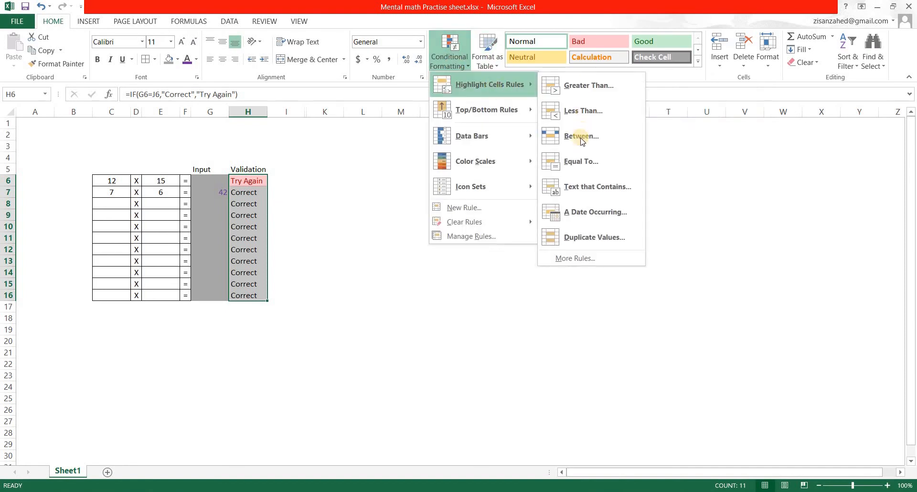
pyautogui.click(573, 165)
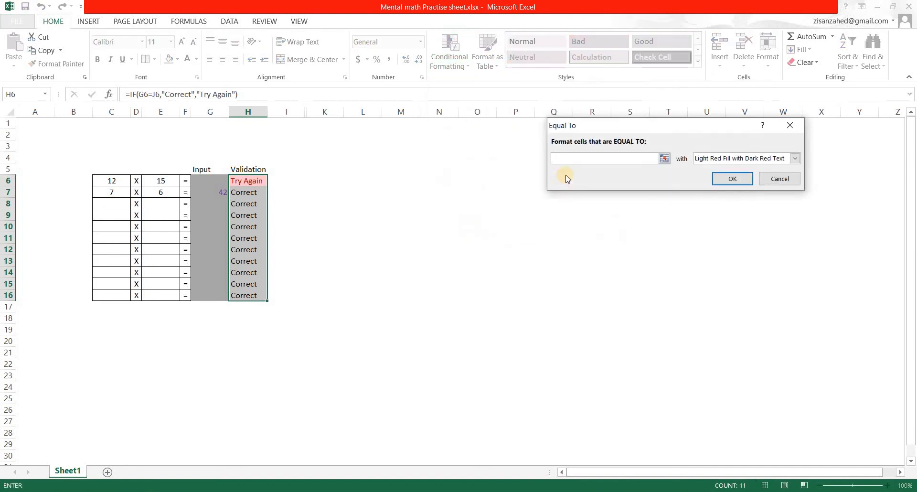
pyautogui.write('Correct')
pyautogui.click(795, 160)
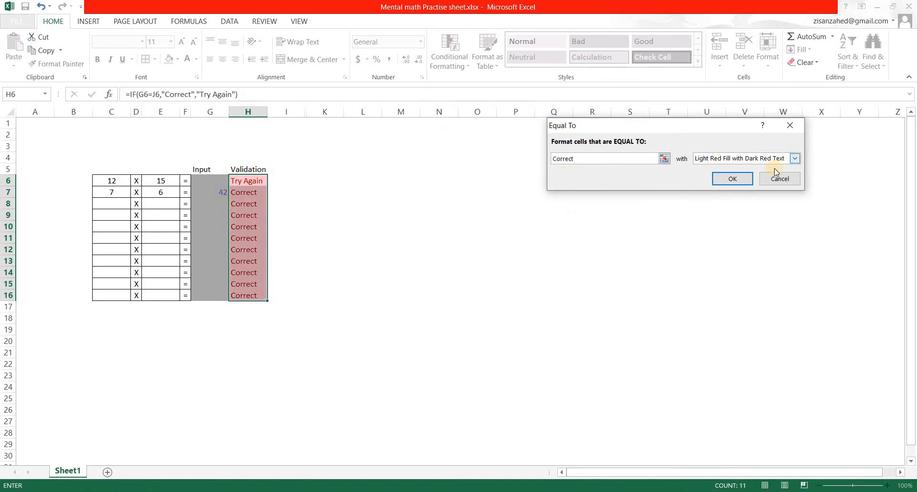
pyautogui.click(760, 189)
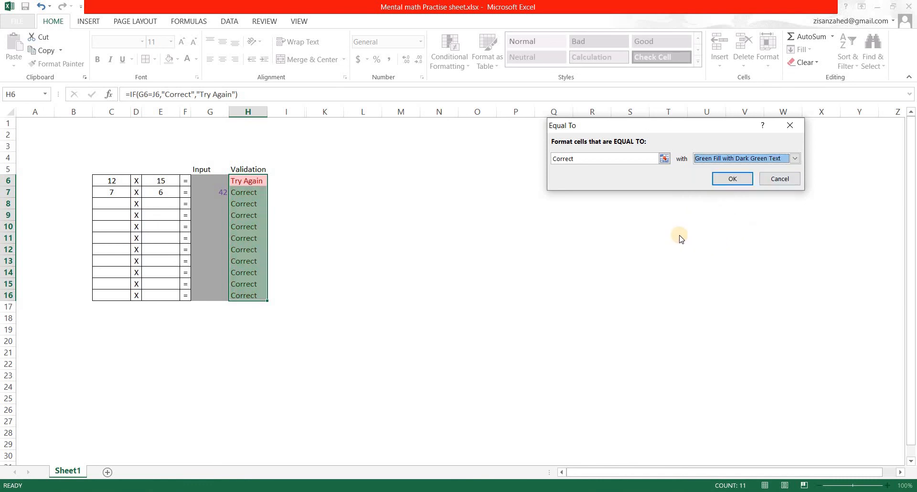
pyautogui.click(727, 179)
pyautogui.moveTo(393, 217); pyautogui.dragTo(386, 226)
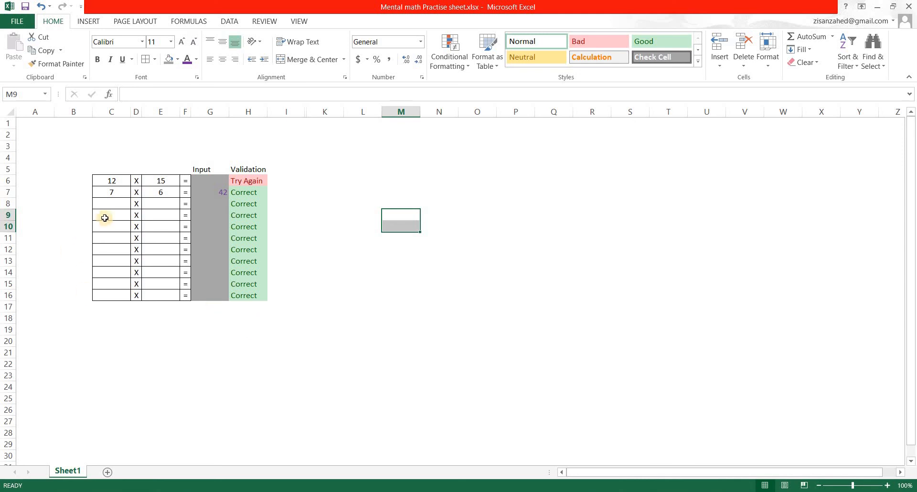
# Step: Fill in the row 8 problem with 4 in C8 and 5 in E8
pyautogui.click(117, 205)
pyautogui.write('f')
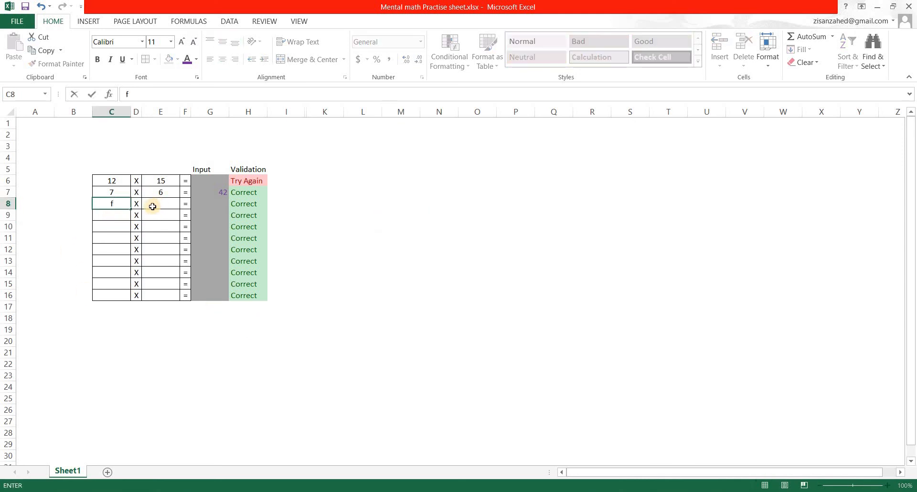
pyautogui.write('4')
pyautogui.click(154, 205)
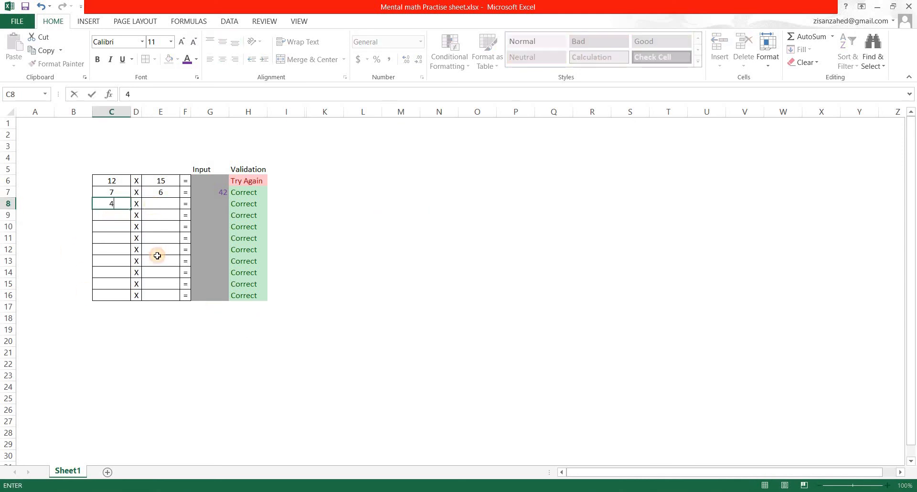
pyautogui.write('5')
pyautogui.click(125, 361)
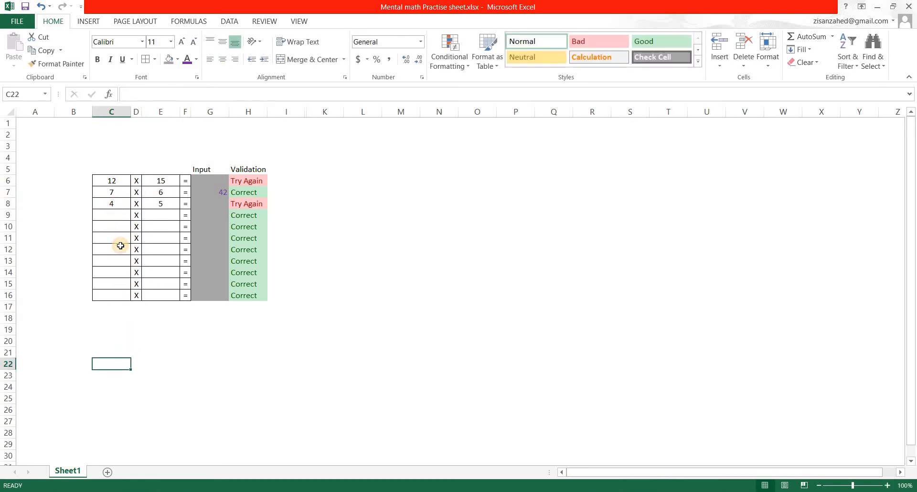
# Step: Fill in the row 10 problem with 23 in C10 and 45 in E10
pyautogui.click(118, 229)
pyautogui.write('23')
pyautogui.click(153, 228)
pyautogui.write('45')
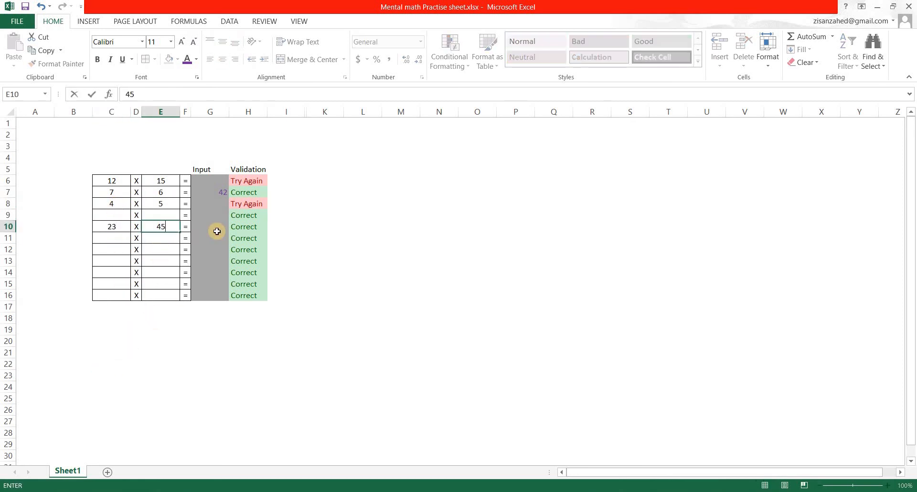
# Step: Enter 213 as a test answer in G10 for the 23 X 45 problem
pyautogui.click(147, 322)
pyautogui.click(217, 214)
pyautogui.click(209, 234)
pyautogui.click(207, 228)
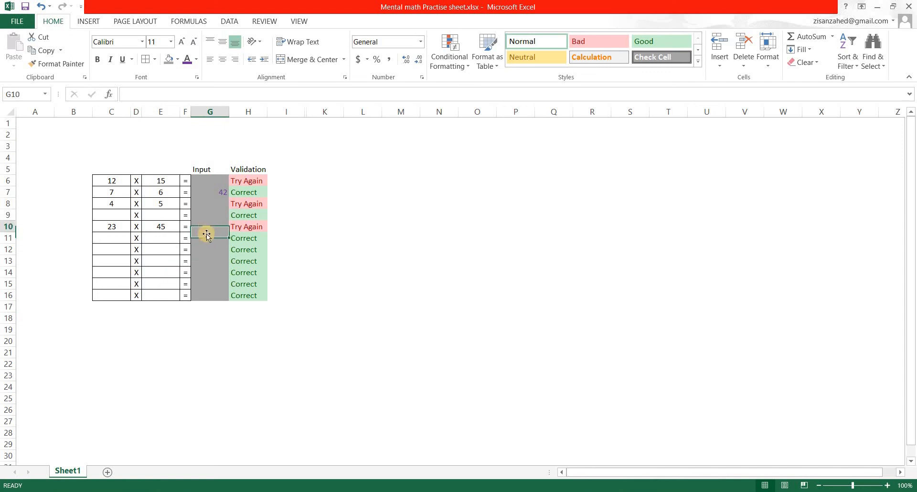
pyautogui.write('213')
pyautogui.press('Return')
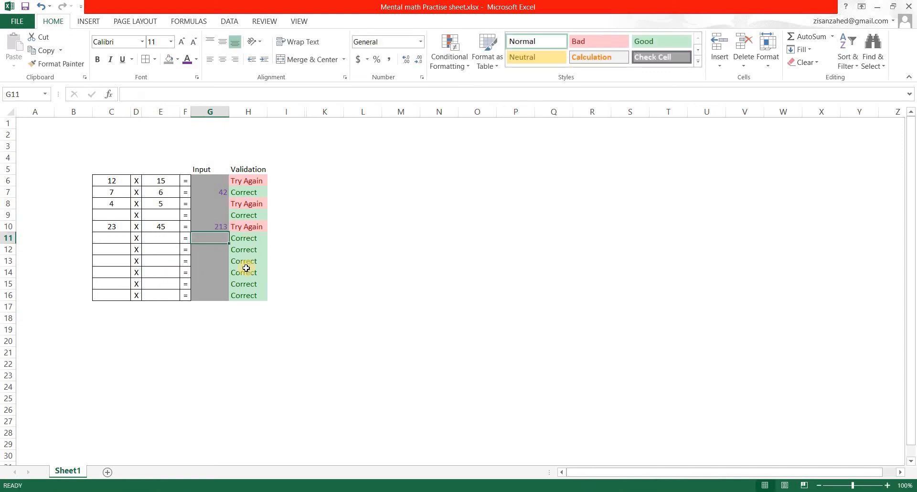
# Step: Clear the test answers from G10 and G7 so the input column is empty
pyautogui.press('Up')
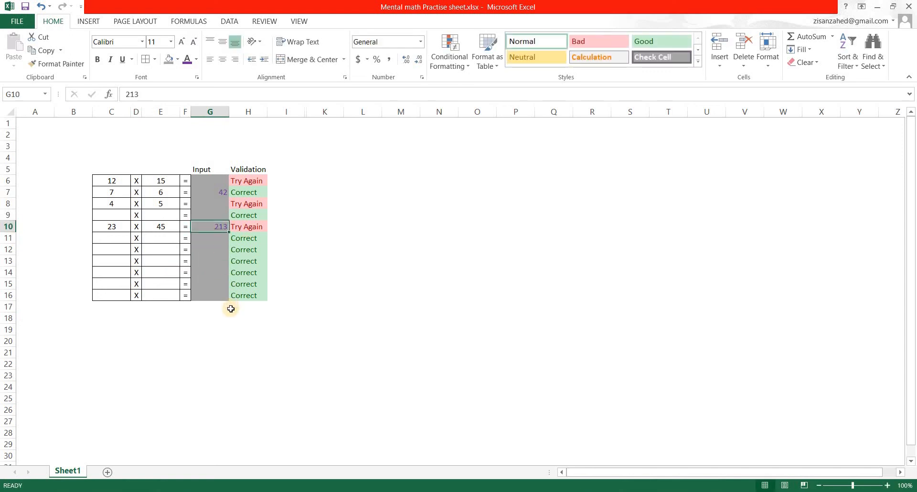
pyautogui.press('Down')
pyautogui.press('BackSpace')
pyautogui.press('Up')
pyautogui.press('BackSpace')
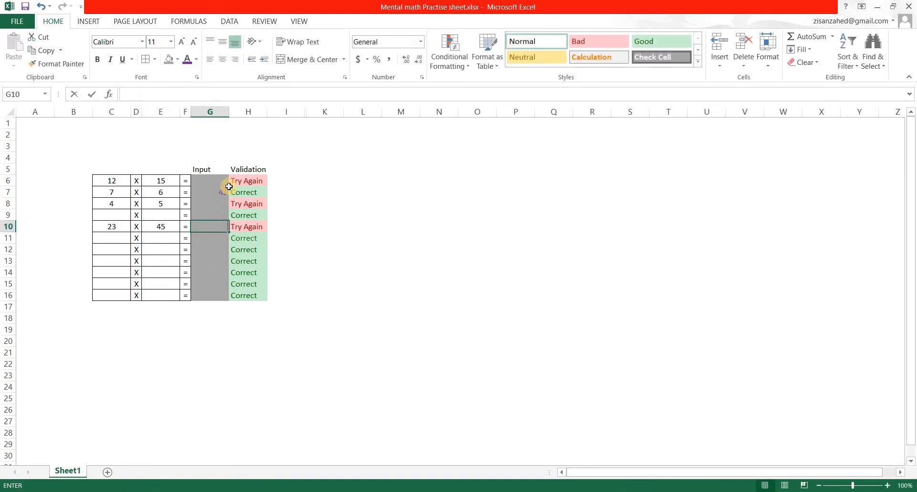
pyautogui.press('Up')
pyautogui.press('Up')
pyautogui.press('Up')
pyautogui.press('BackSpace')
pyautogui.click(169, 375)
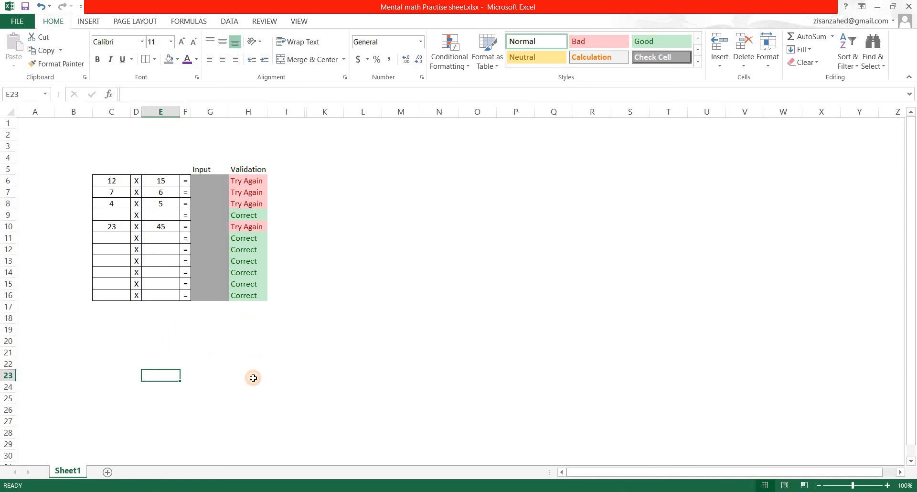
pyautogui.click(252, 330)
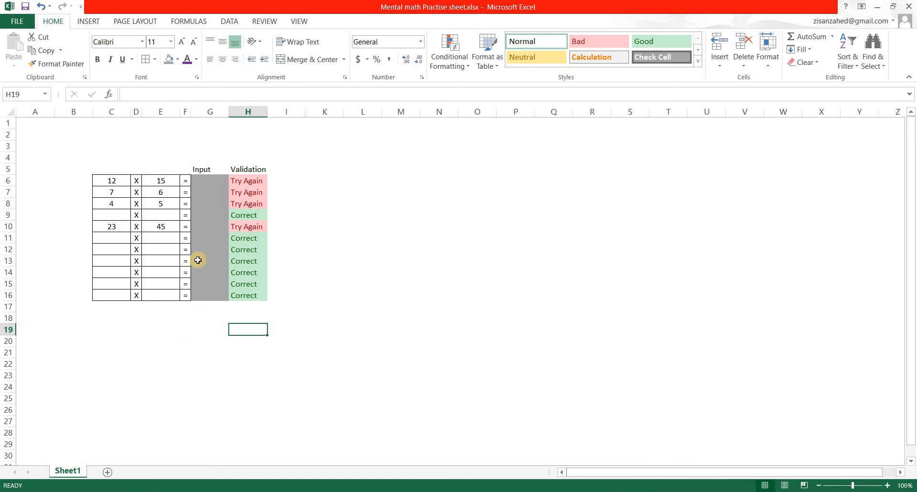
# Step: Apply outside borders around the Input and Validation headers in G5:H5, and all borders to H5
pyautogui.moveTo(199, 170); pyautogui.dragTo(256, 170)
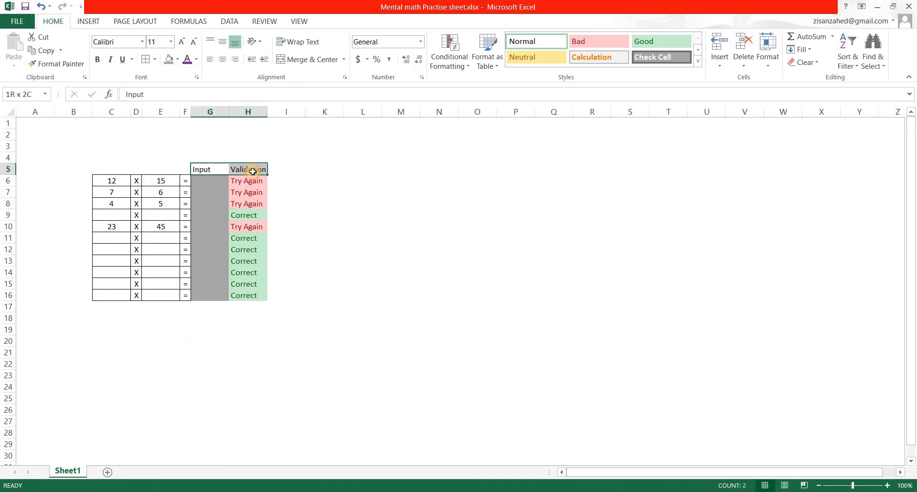
pyautogui.click(155, 60)
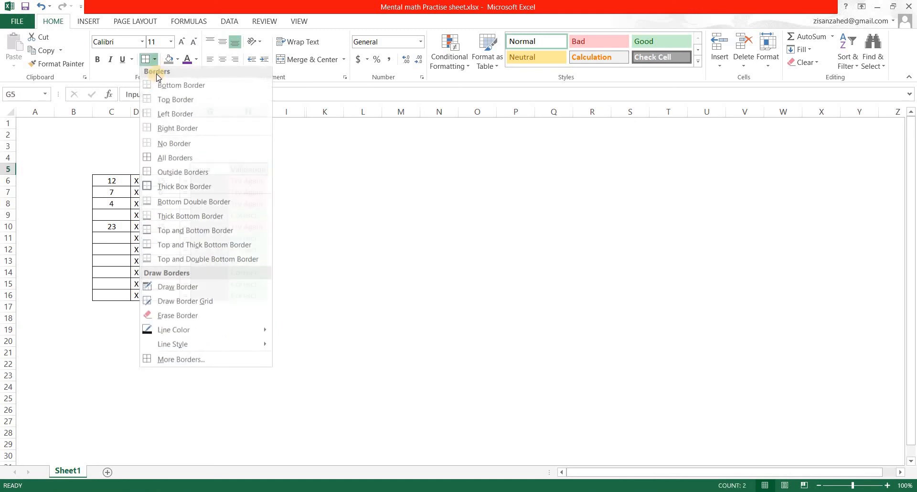
pyautogui.click(172, 177)
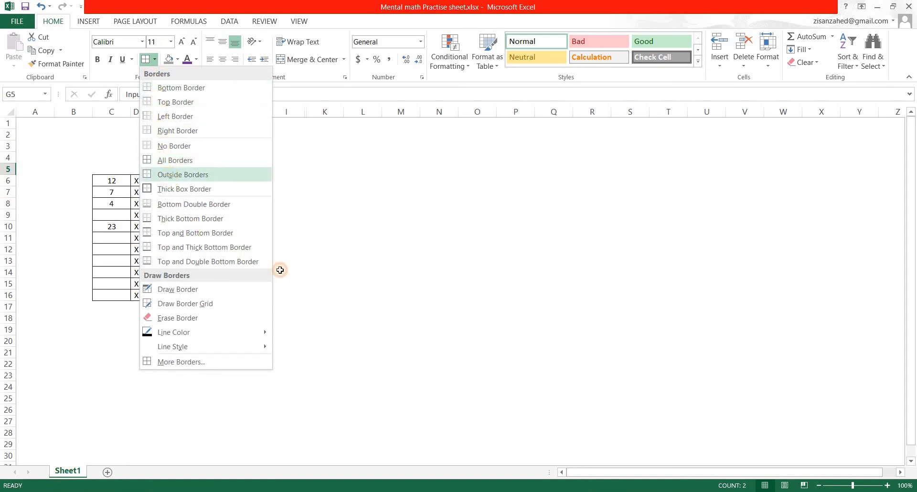
pyautogui.click(335, 246)
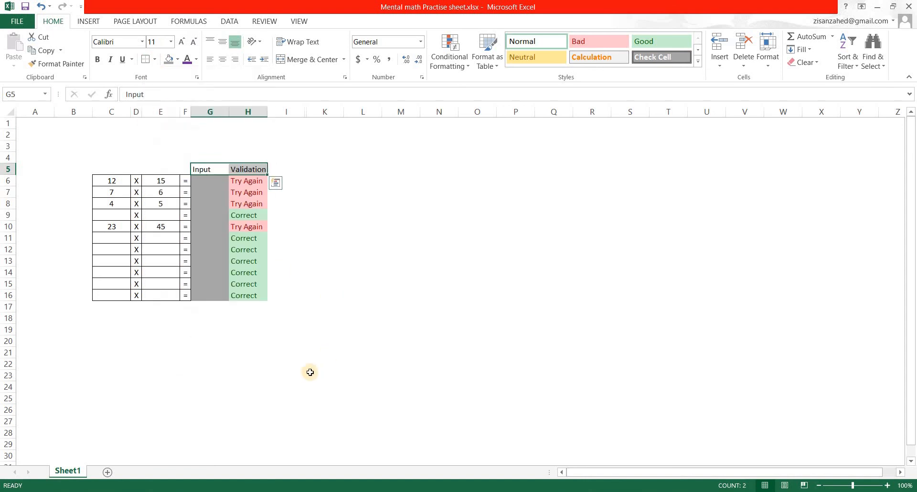
pyautogui.click(239, 169)
pyautogui.click(154, 62)
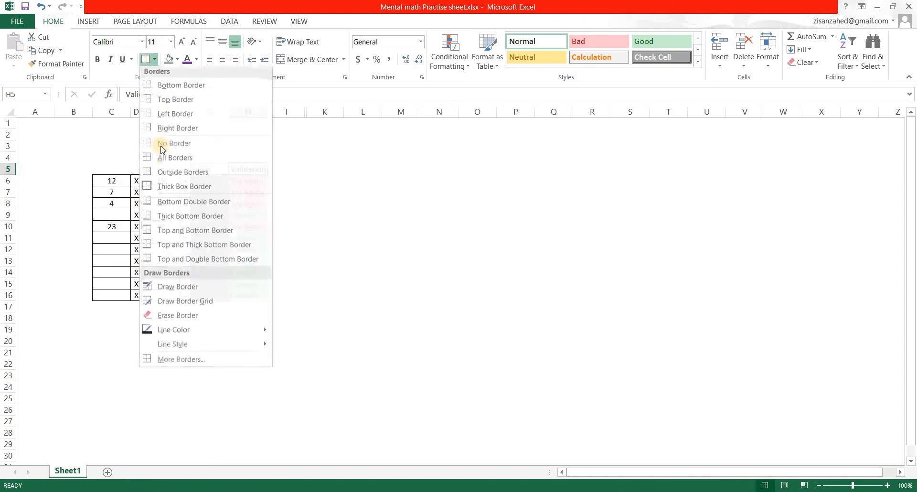
pyautogui.click(174, 160)
pyautogui.click(363, 249)
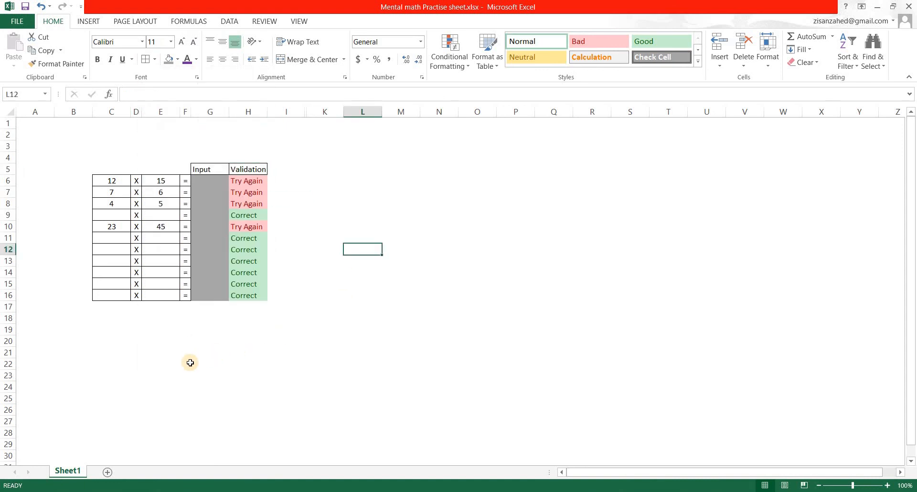
# Step: Apply all borders to the input and validation cells G6:H16
pyautogui.moveTo(212, 181); pyautogui.dragTo(254, 296)
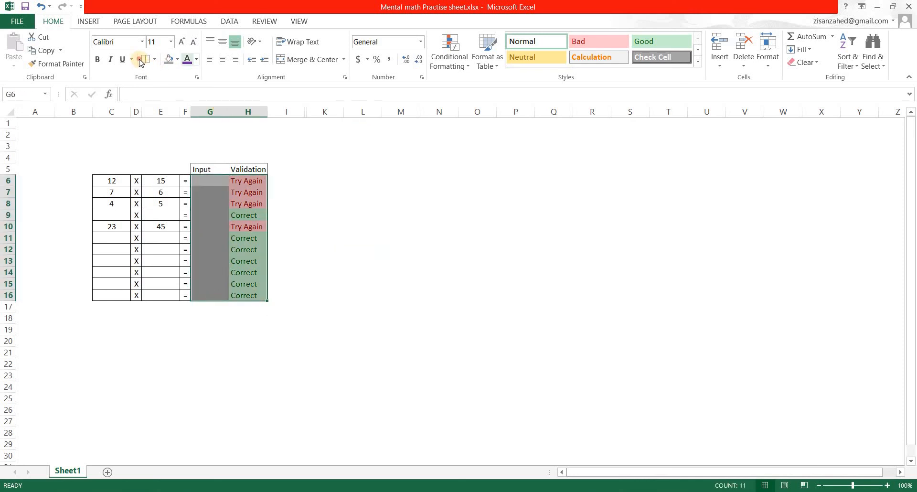
pyautogui.click(141, 59)
pyautogui.moveTo(313, 240); pyautogui.dragTo(311, 251)
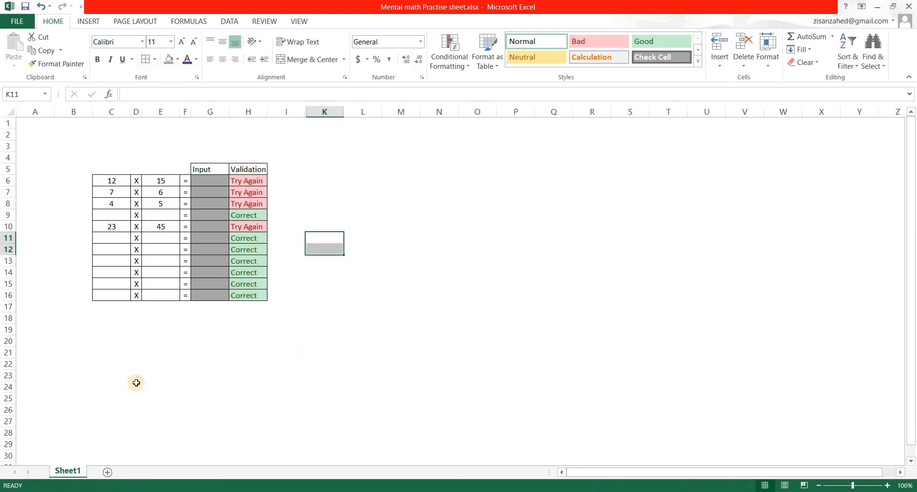
pyautogui.click(74, 352)
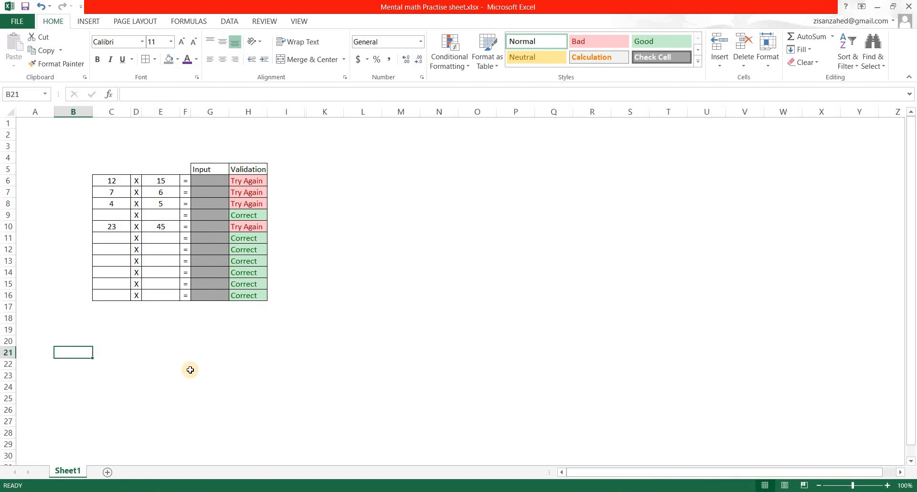